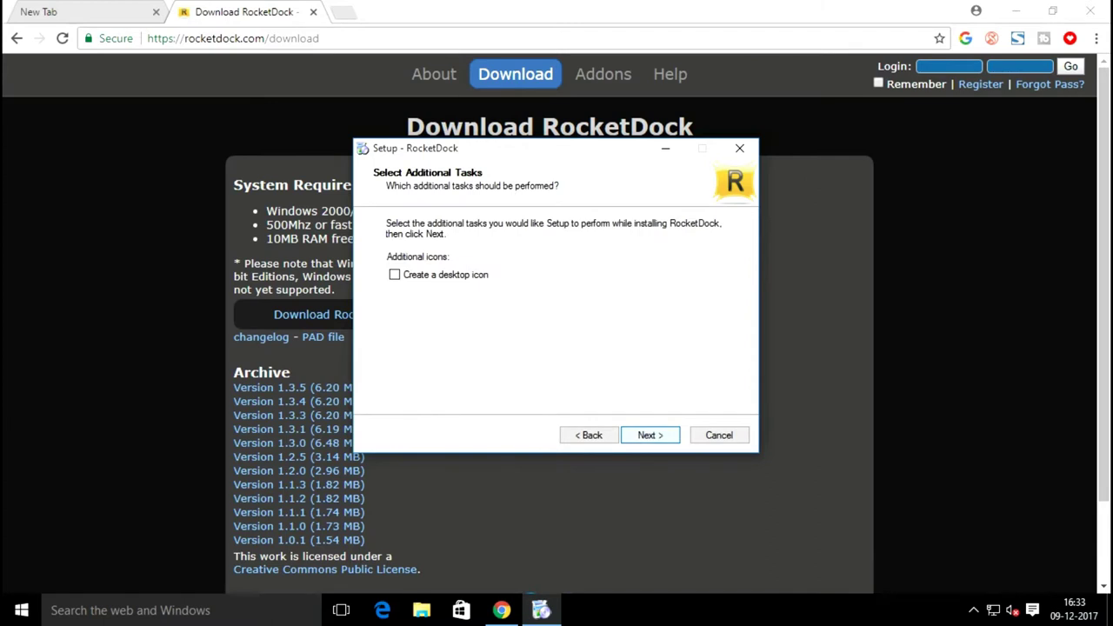
# Complete the RocketDock installation without creating a desktop icon and exit the setup wizard.
pyautogui.press('Return')
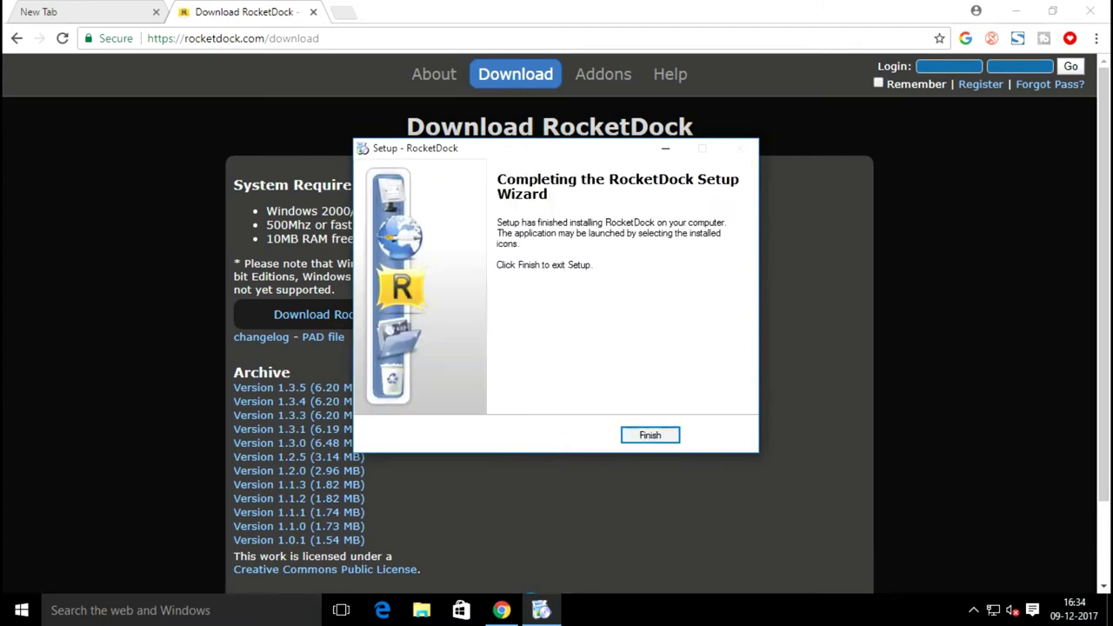
pyautogui.press('Return')
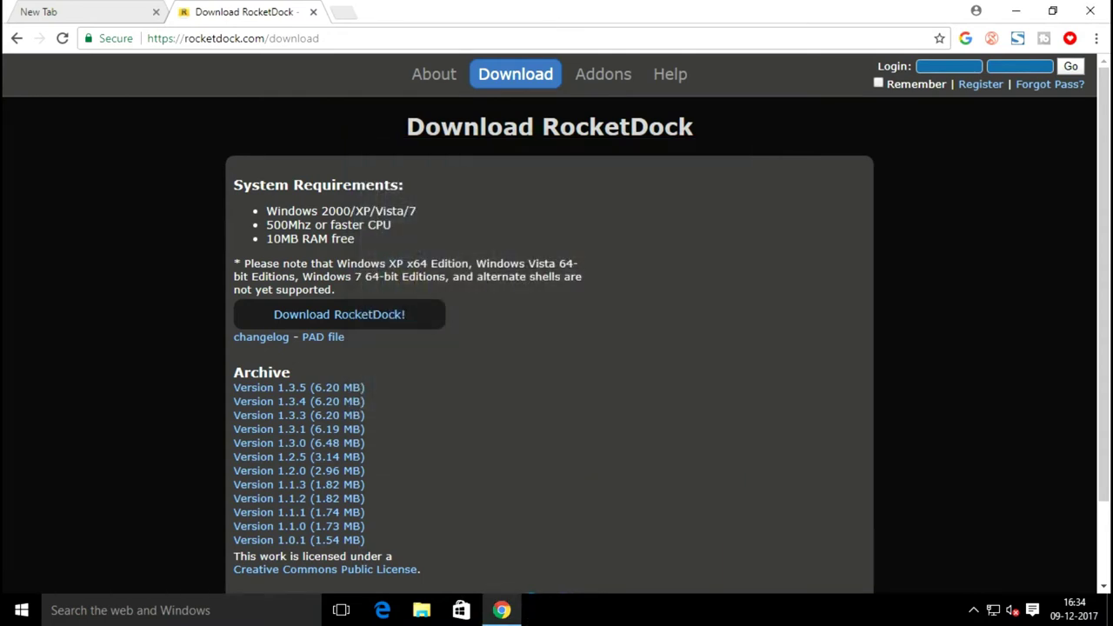
# Search Google for "rocketdock win 10 theme" and download the Win10 Theme for RocketDock ZIP from its DeviantArt page.
pyautogui.hotkey('alt', 'Left')
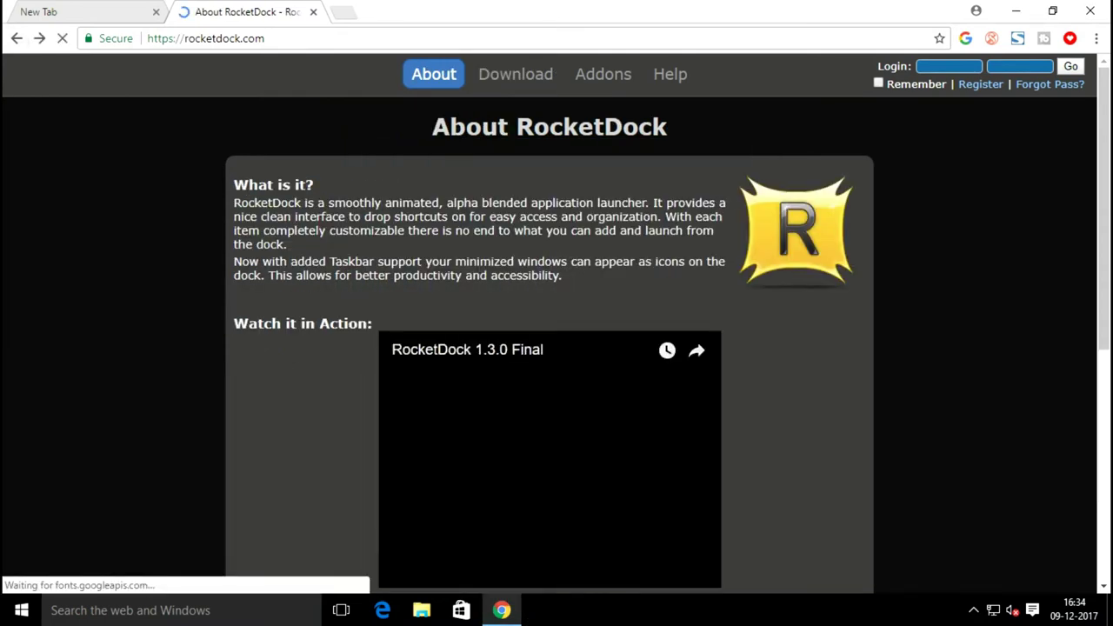
pyautogui.hotkey('alt', 'Left')
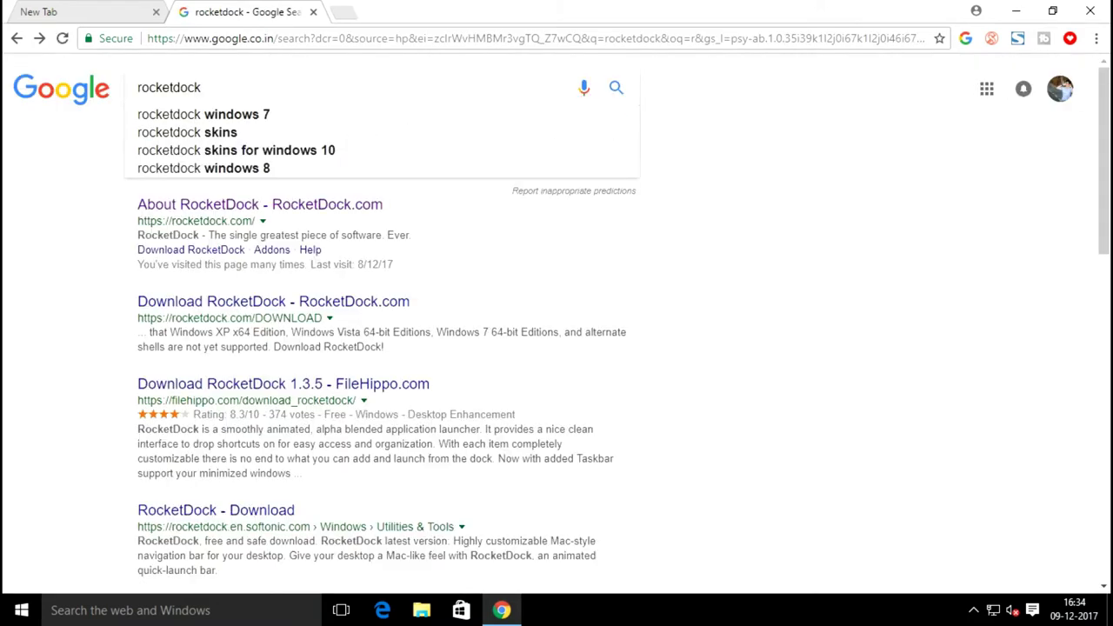
pyautogui.write('win')
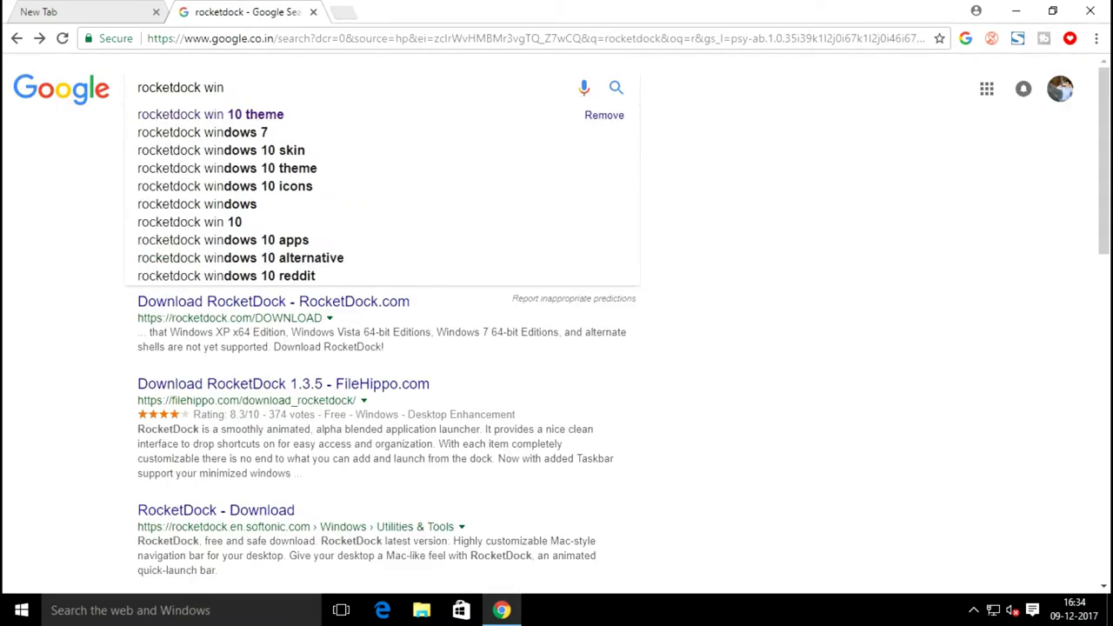
pyautogui.press('Down')
pyautogui.press('Return')
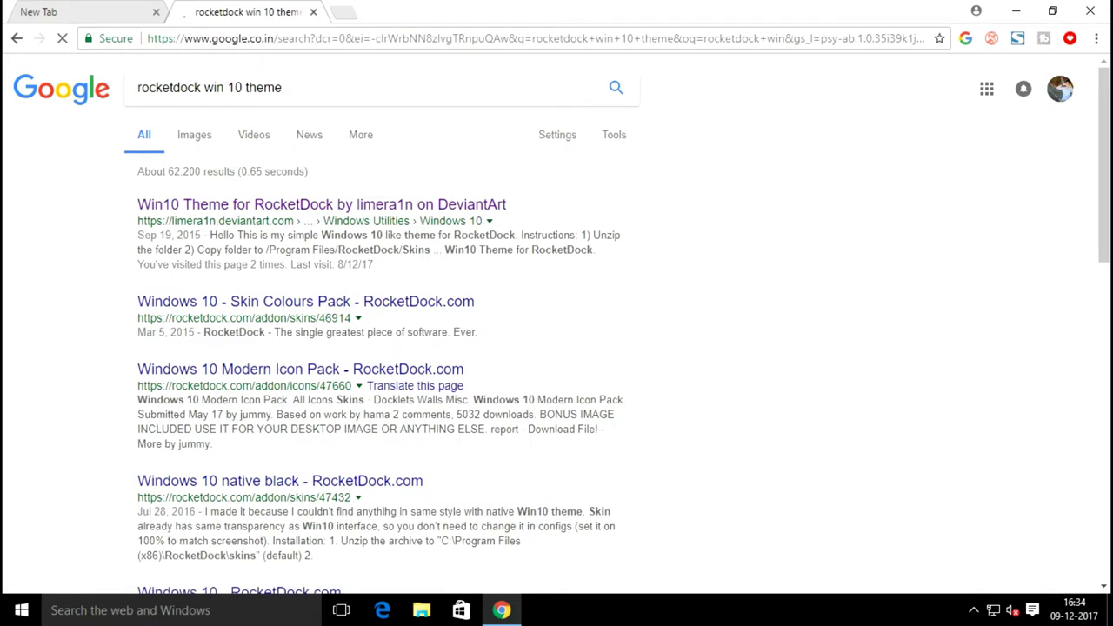
pyautogui.click(322, 204)
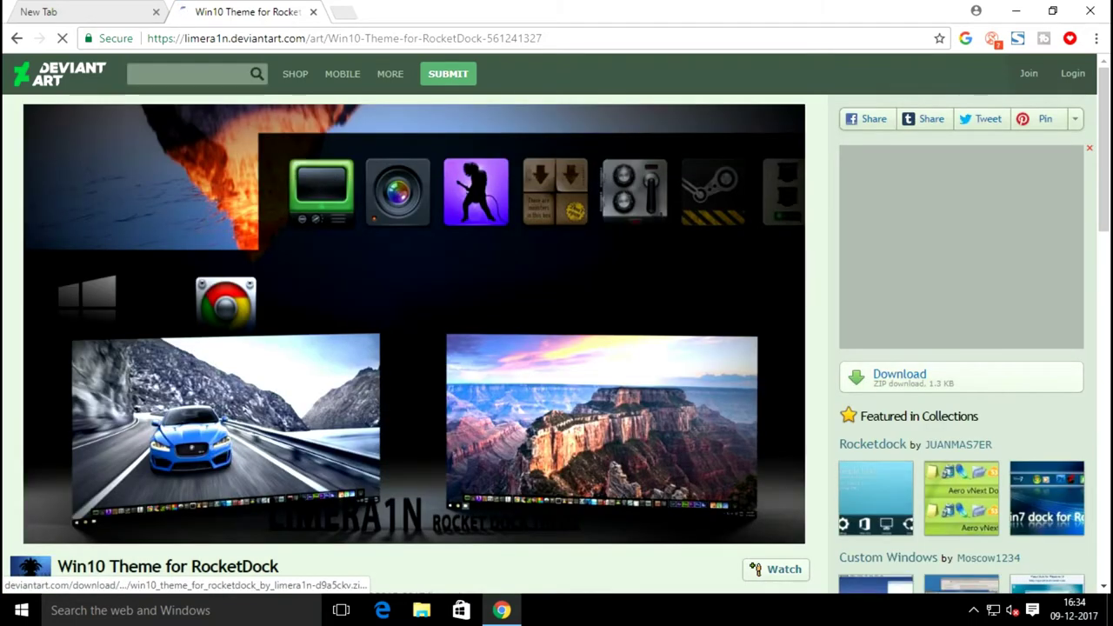
pyautogui.click(961, 377)
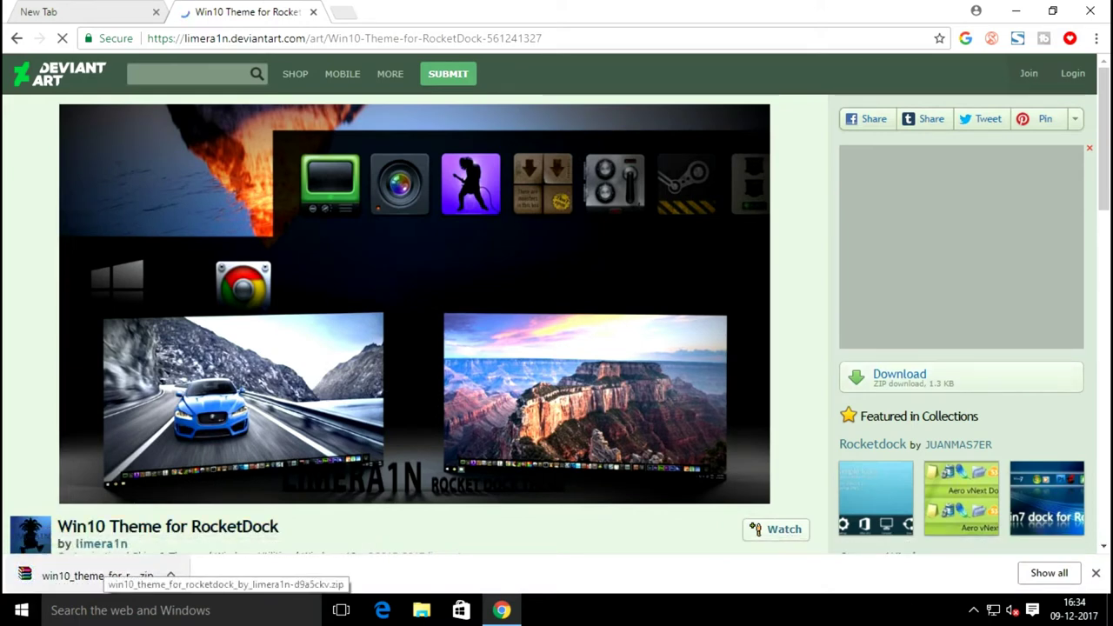
# Extract the downloaded win10_theme_for_rocketdock archive directly into the Downloads folder.
pyautogui.click(422, 611)
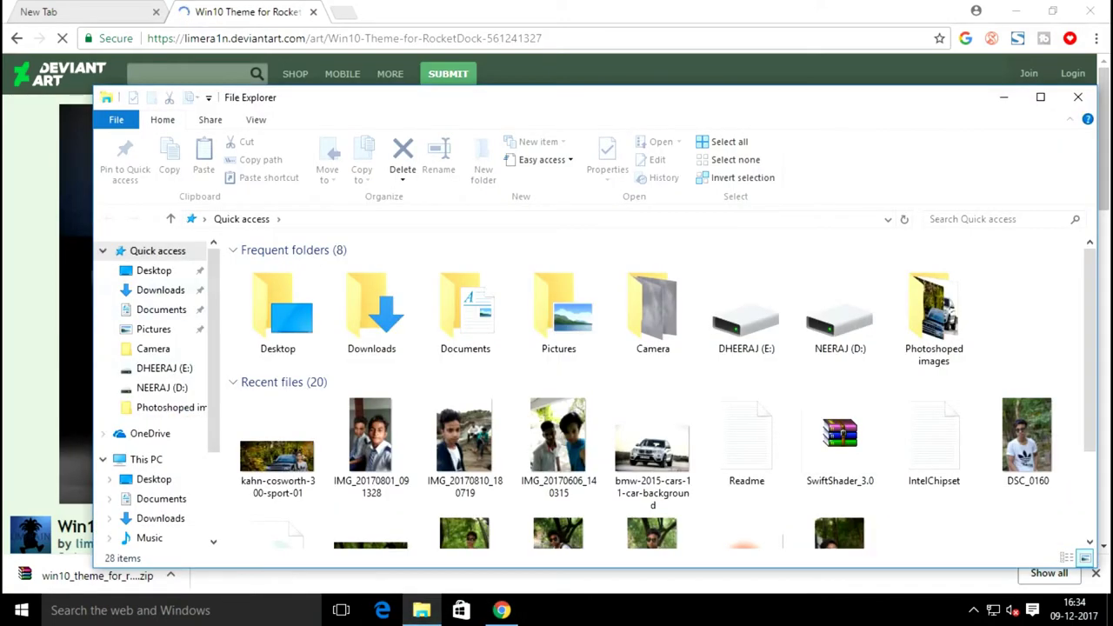
pyautogui.doubleClick(372, 300)
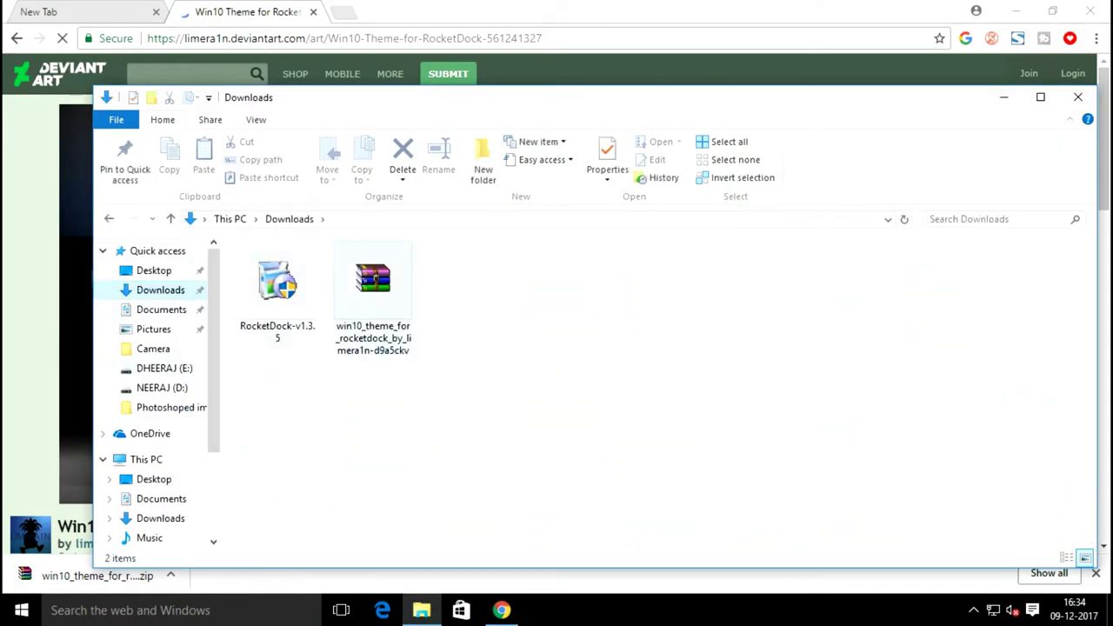
pyautogui.rightClick(372, 304)
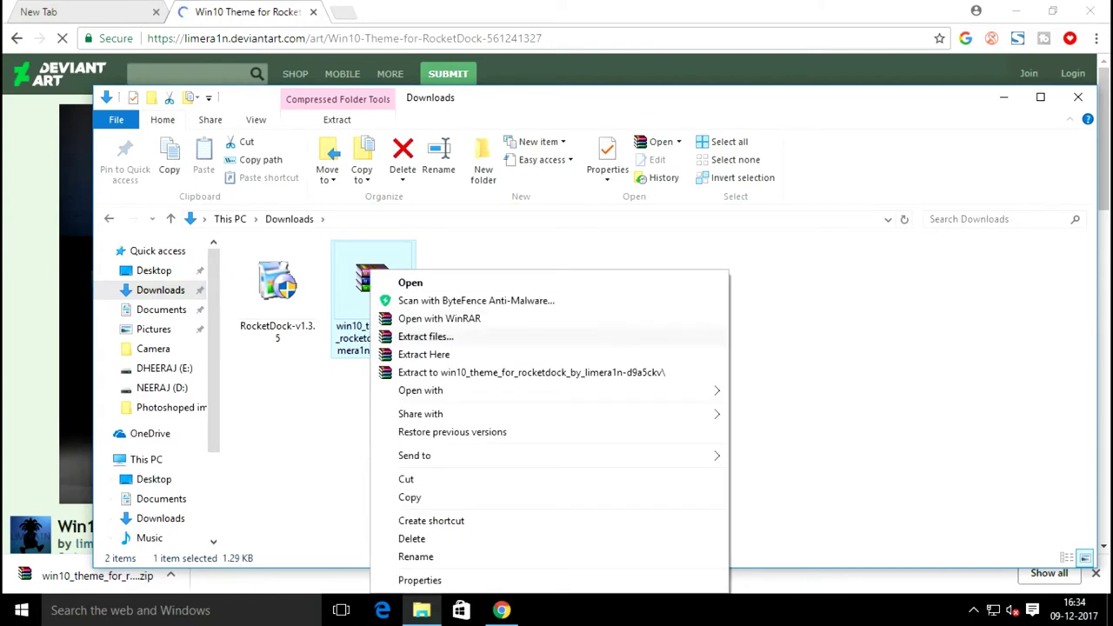
pyautogui.click(409, 353)
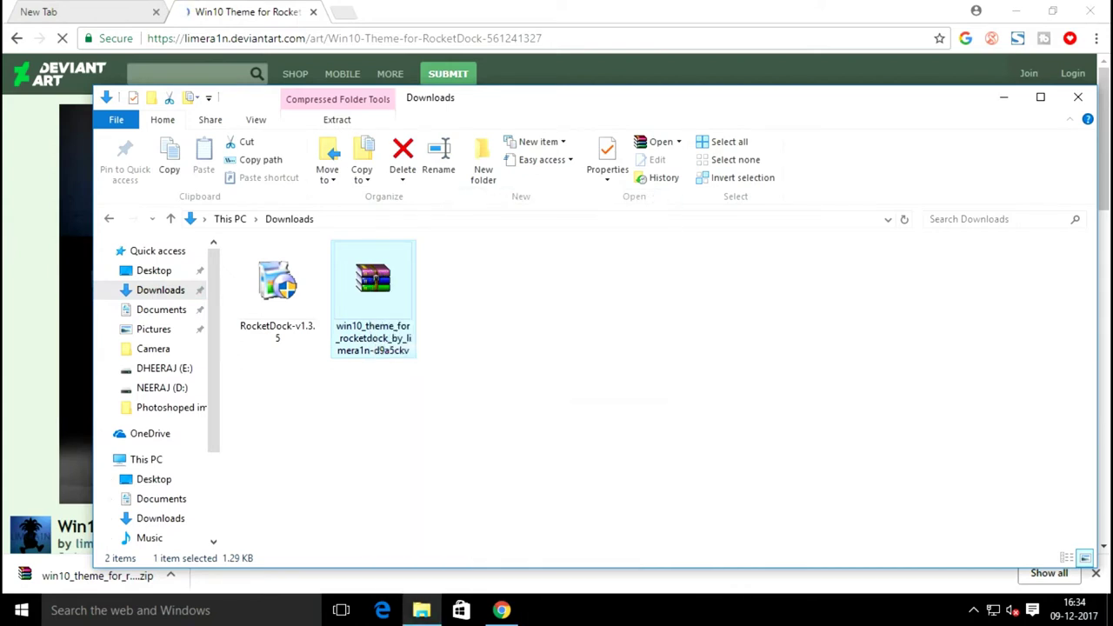
# Move the extracted Win10 Theme folder into C:\Program Files (x86)\RocketDock\Skins, granting administrator permission.
pyautogui.rightClick(471, 291)
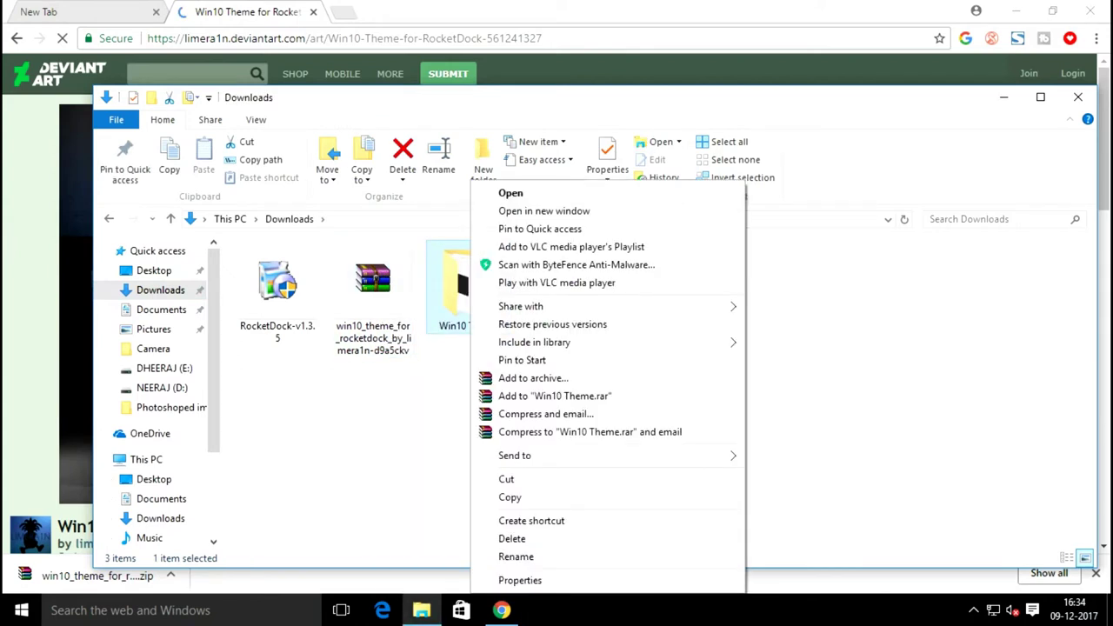
pyautogui.click(509, 496)
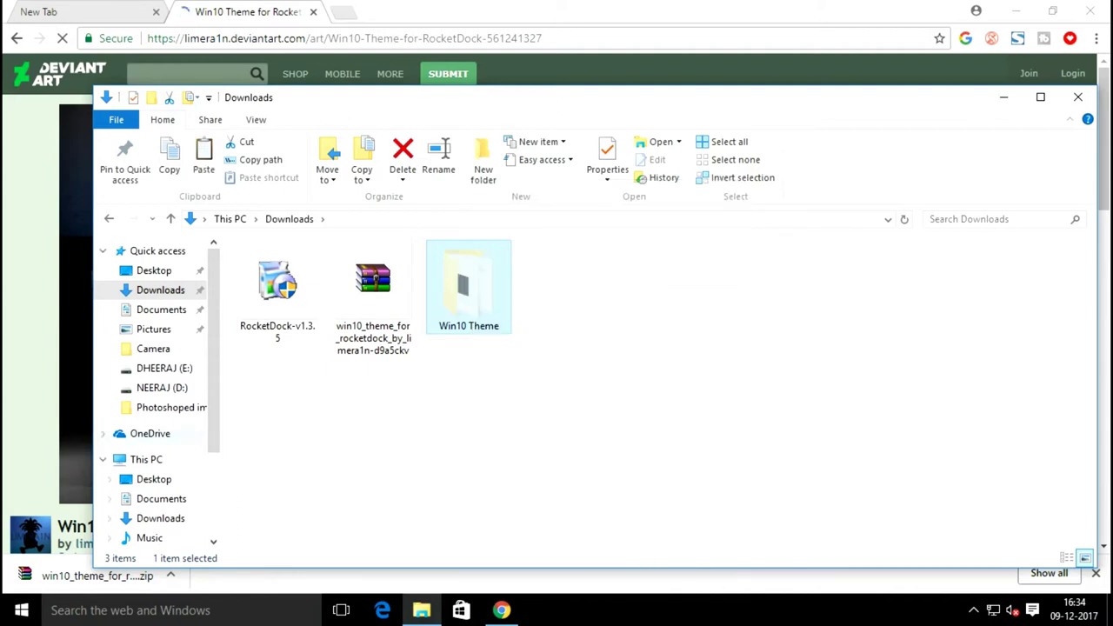
pyautogui.click(146, 459)
pyautogui.doubleClick(318, 396)
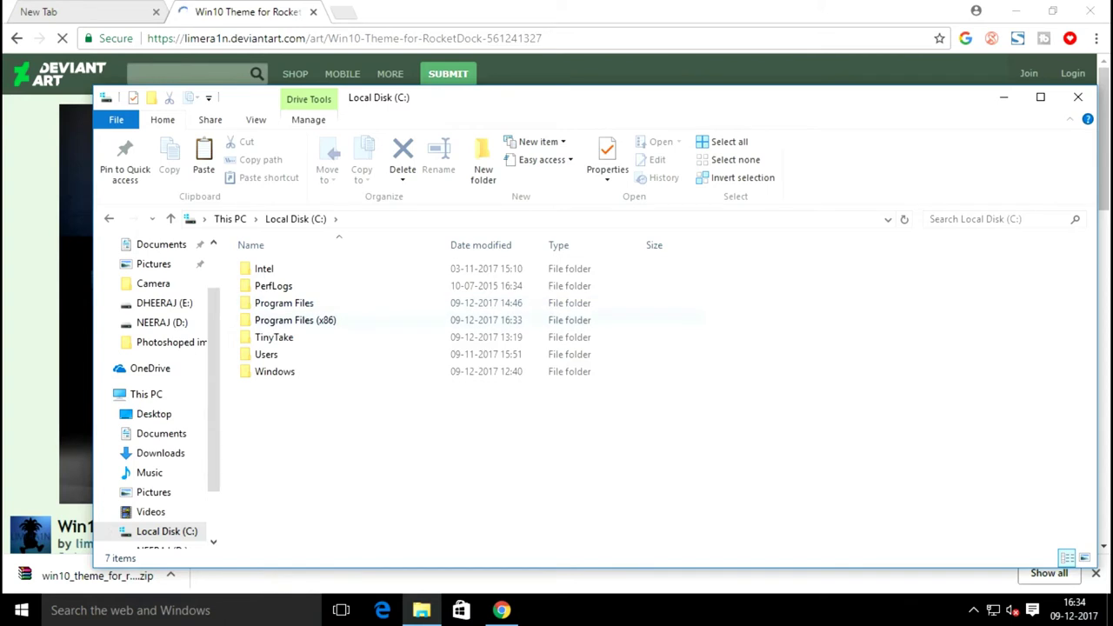
pyautogui.doubleClick(296, 320)
pyautogui.doubleClick(280, 474)
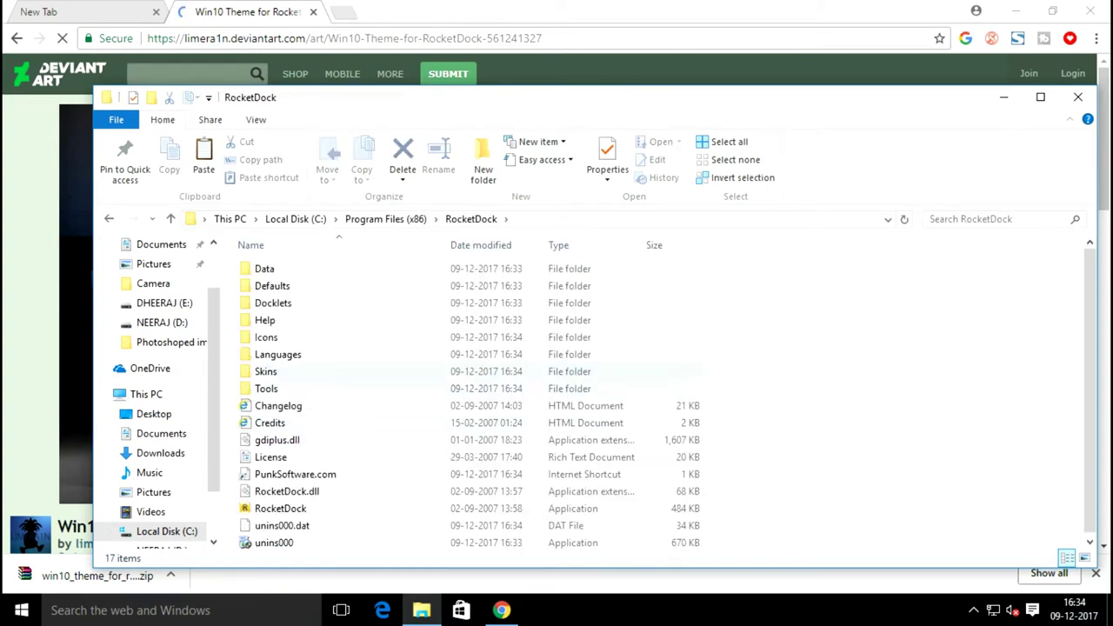
pyautogui.doubleClick(266, 371)
pyautogui.rightClick(824, 349)
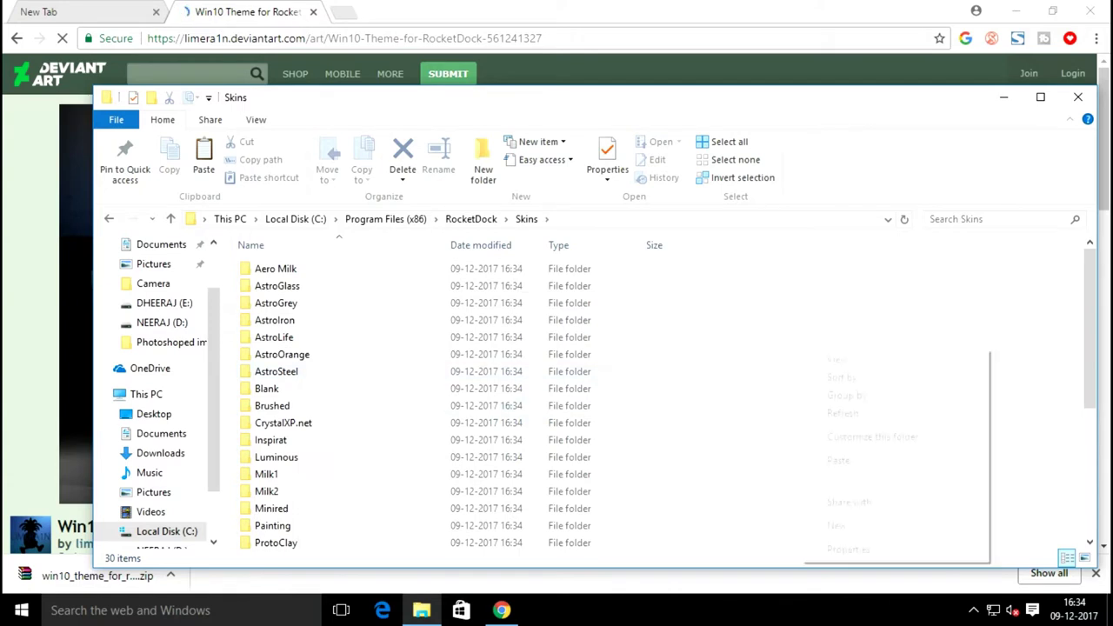
pyautogui.click(844, 461)
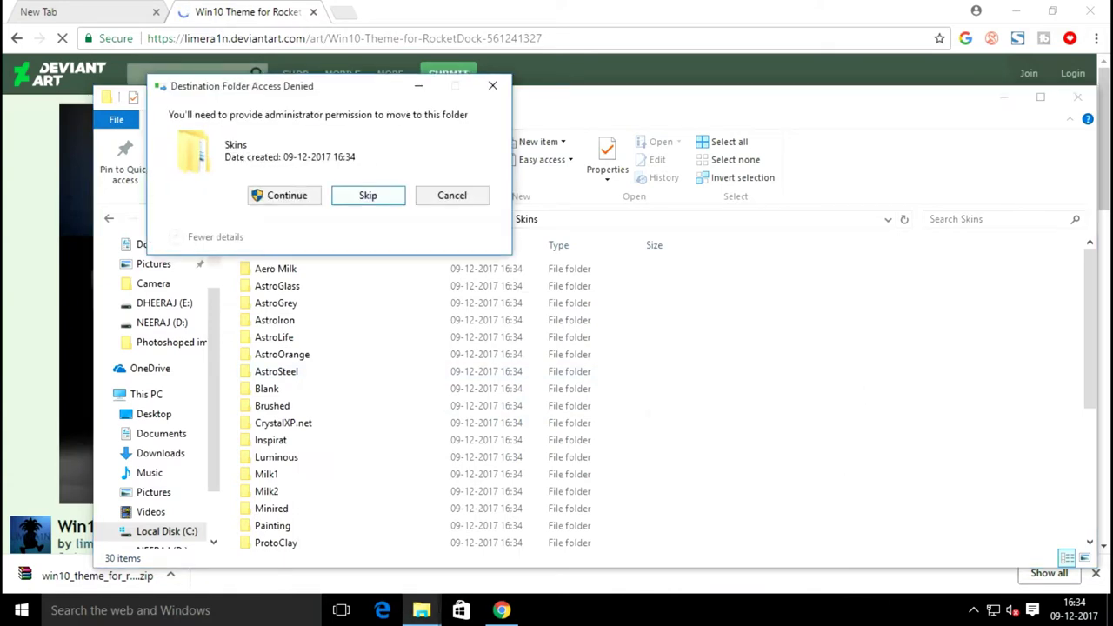
pyautogui.click(289, 195)
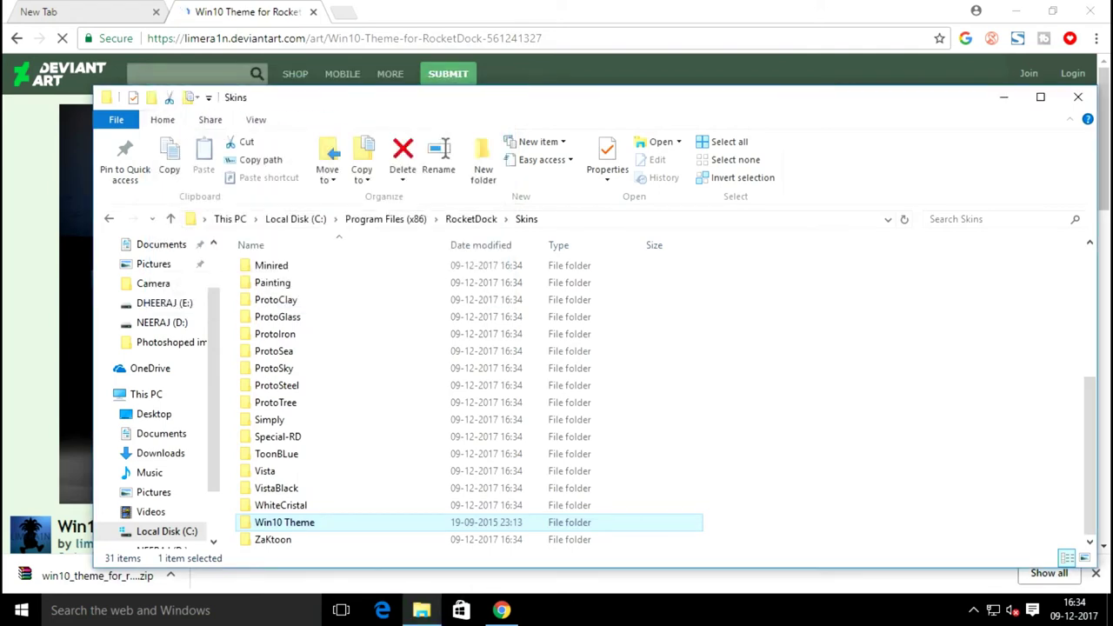
# Clear the open windows off the desktop and launch RocketDock from a Windows search.
pyautogui.click(1078, 98)
pyautogui.click(1015, 11)
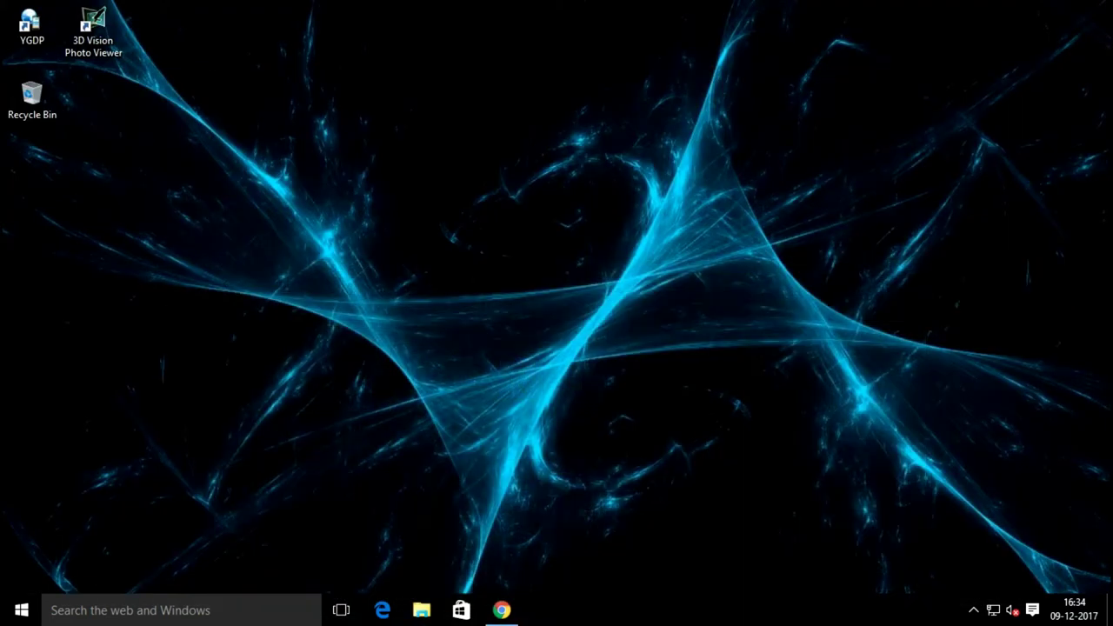
pyautogui.rightClick(560, 108)
pyautogui.click(604, 158)
pyautogui.click(21, 609)
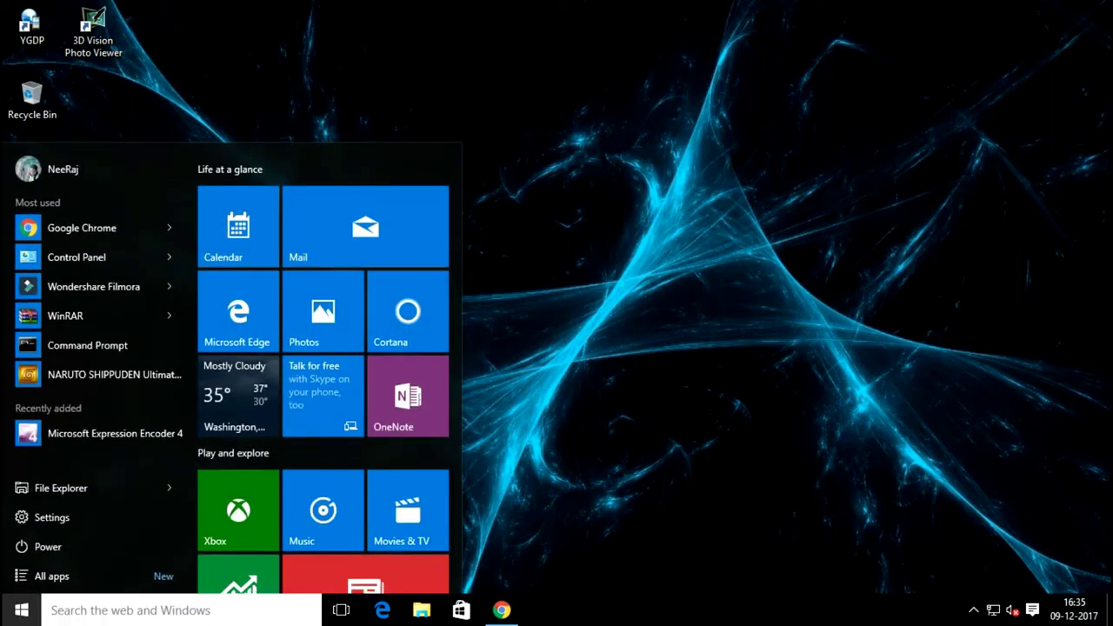
pyautogui.write('r')
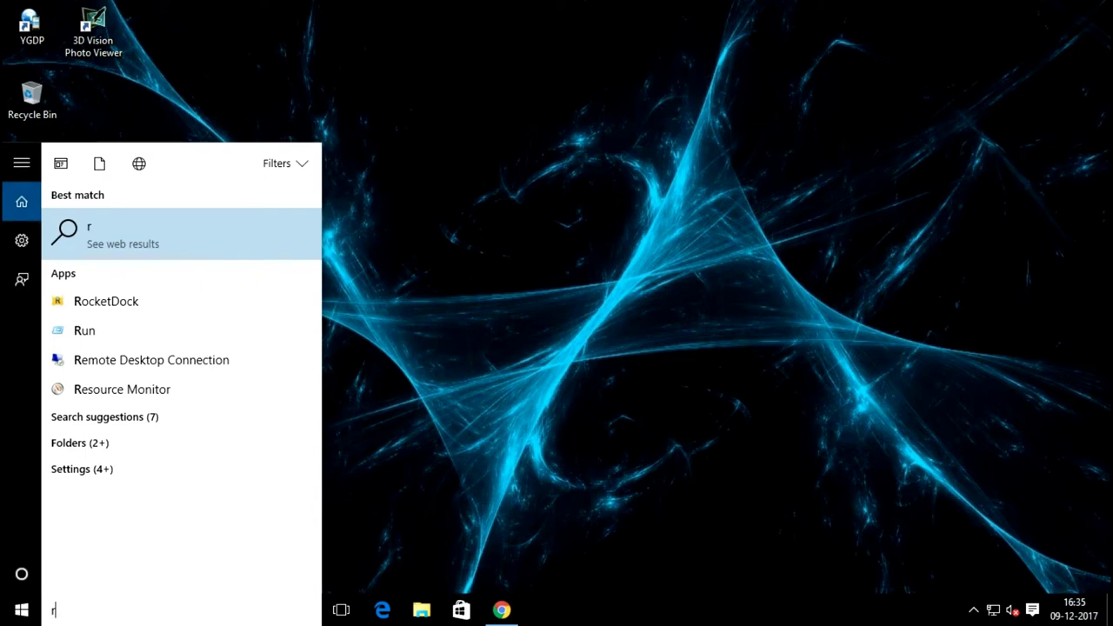
pyautogui.click(106, 302)
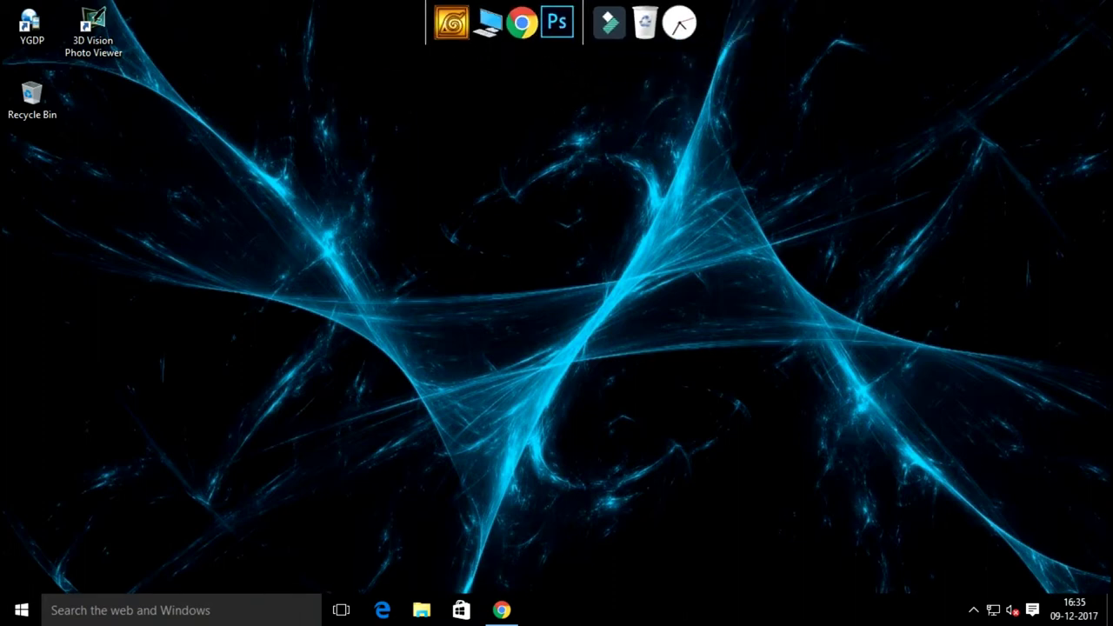
# Replace the dock's Recycle Bin with the desktop's Recycle Bin and add 3D Vision Photo Viewer between This PC and Chrome.
pyautogui.moveTo(459, 37)
pyautogui.mouseDown()
pyautogui.moveTo(437, 184)
pyautogui.moveTo(466, 69)
pyautogui.moveTo(459, 25)
pyautogui.moveTo(447, 39)
pyautogui.mouseUp()
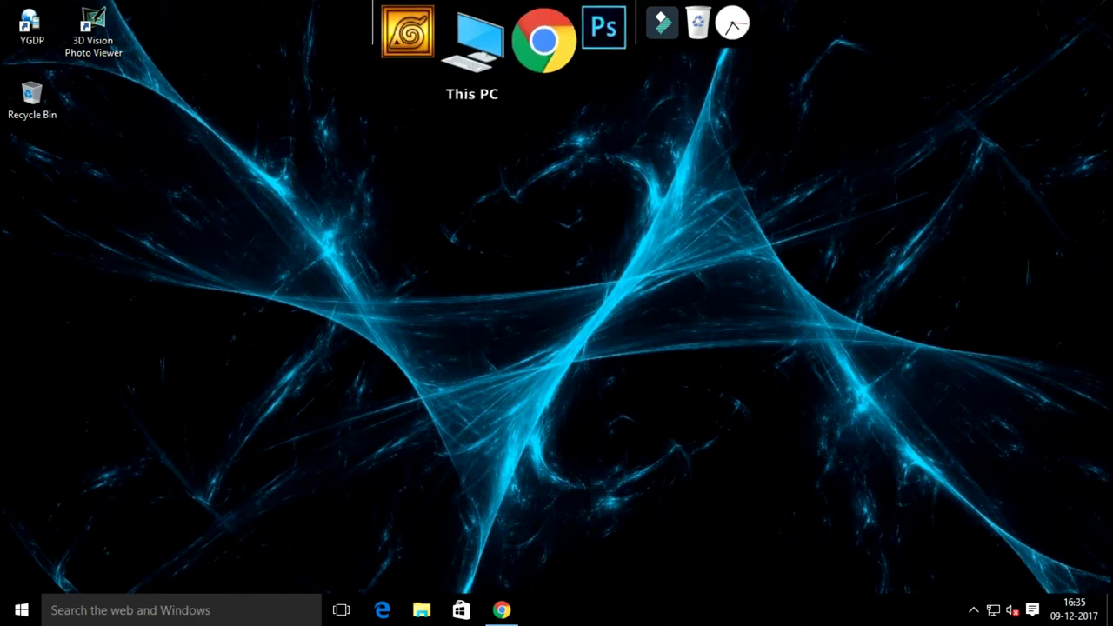
pyautogui.moveTo(643, 56); pyautogui.dragTo(596, 211)
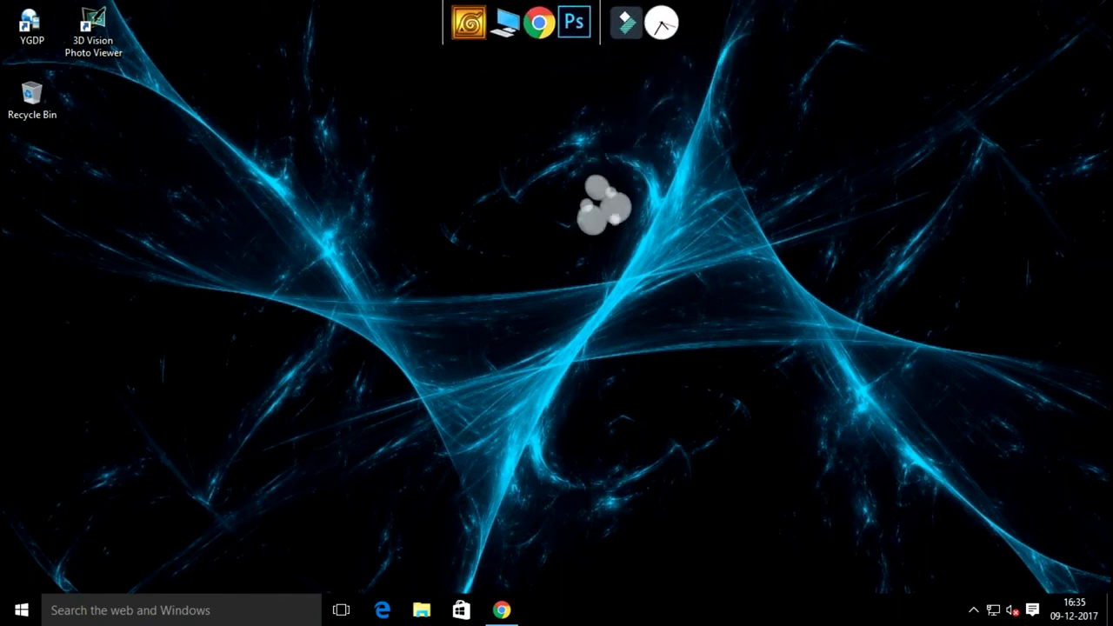
pyautogui.moveTo(32, 98); pyautogui.dragTo(614, 33)
pyautogui.moveTo(93, 35); pyautogui.dragTo(516, 32)
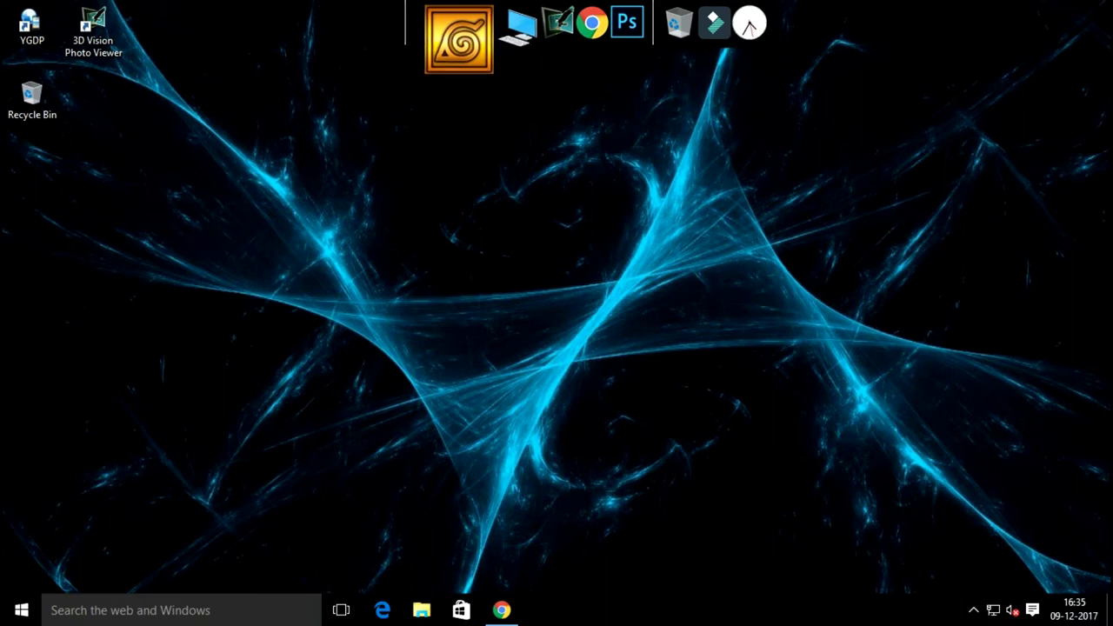
# In the dock settings, set the screen position to Bottom, centering to 1% and edge offset to 28px.
pyautogui.rightClick(459, 35)
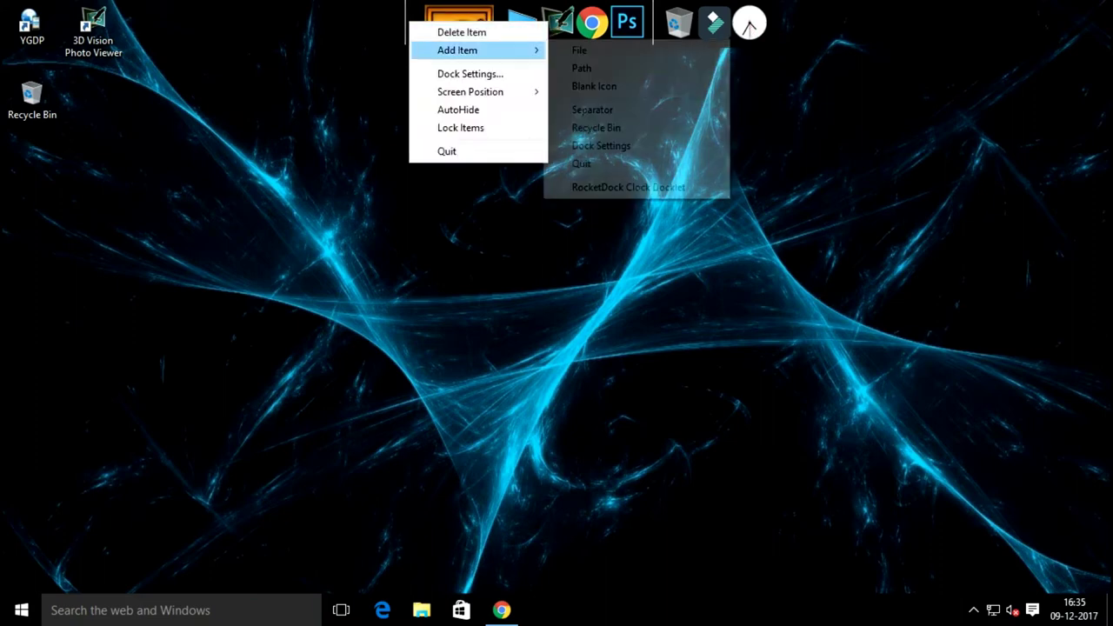
pyautogui.click(469, 74)
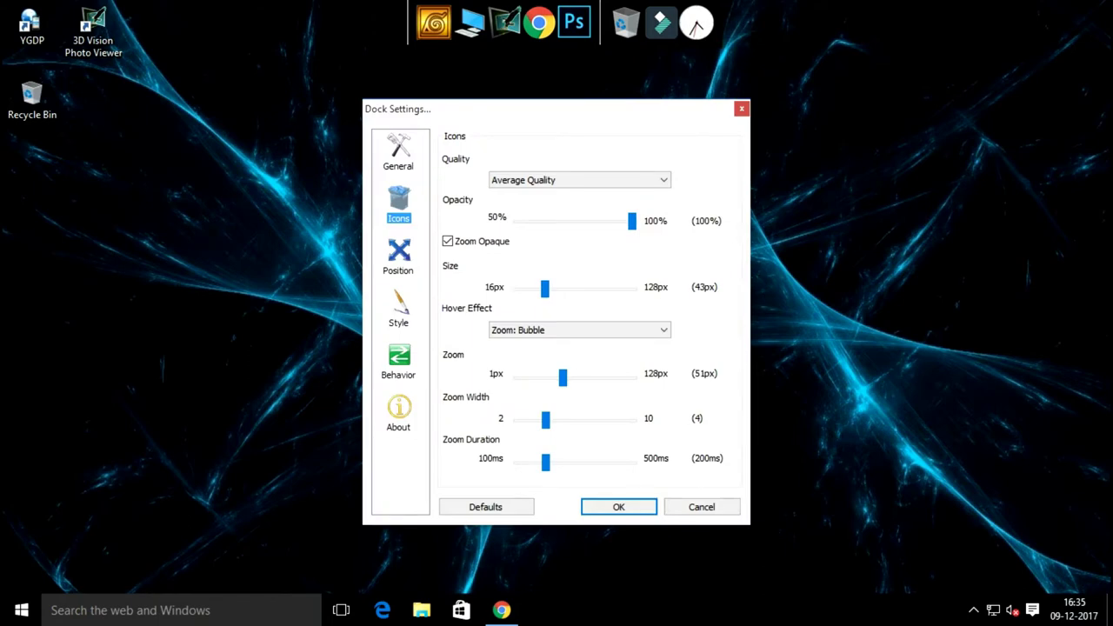
pyautogui.click(399, 152)
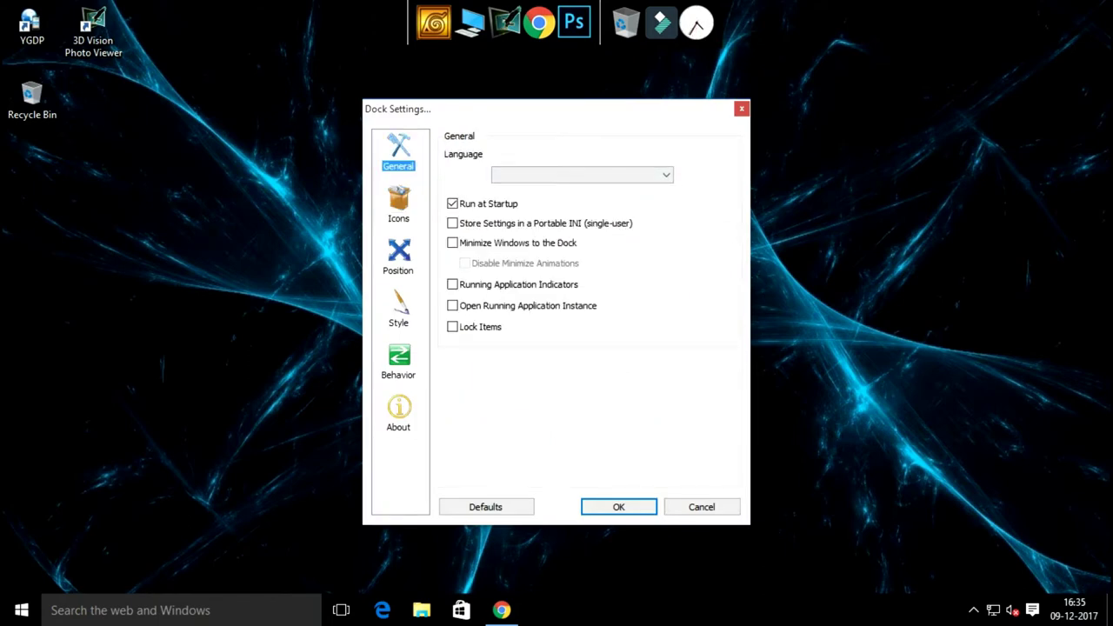
pyautogui.click(399, 203)
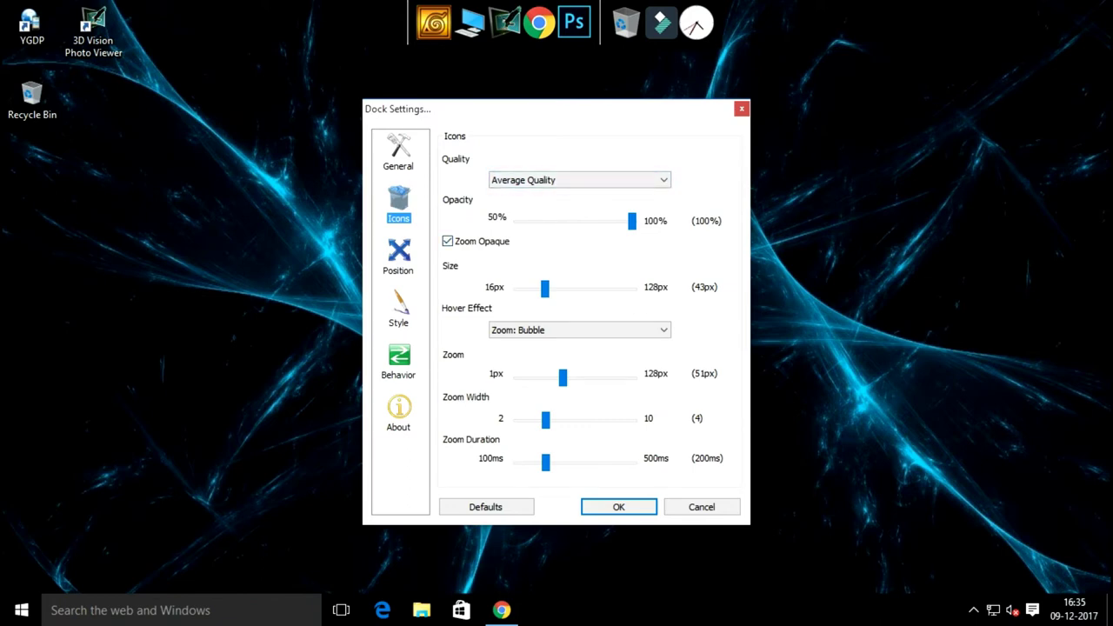
pyautogui.click(399, 256)
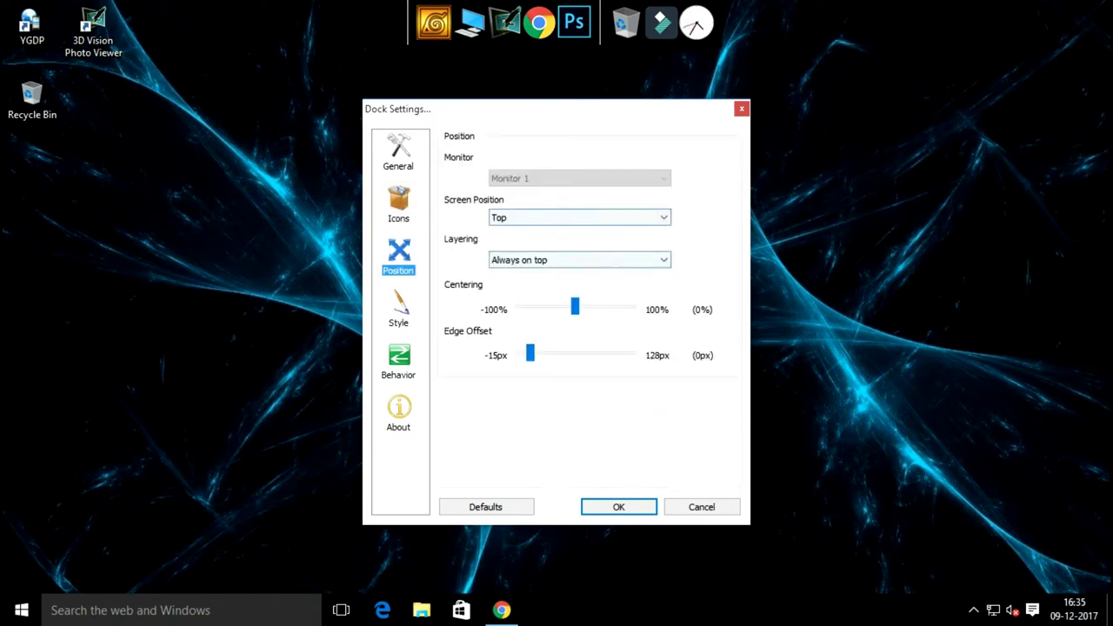
pyautogui.click(579, 217)
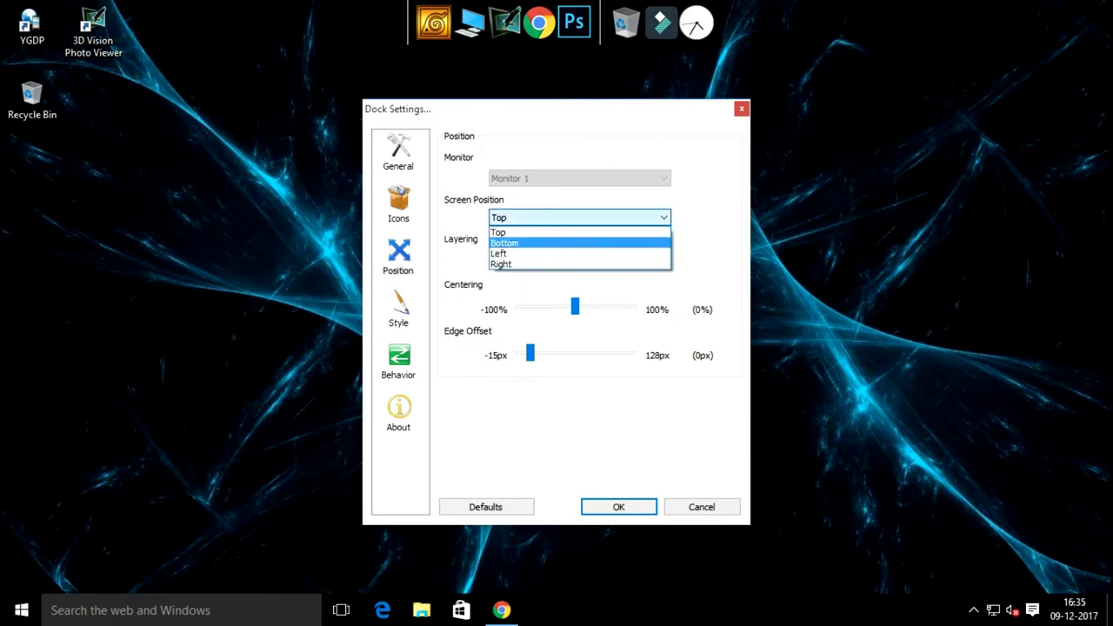
pyautogui.click(504, 243)
pyautogui.moveTo(575, 306)
pyautogui.mouseDown()
pyautogui.moveTo(545, 308)
pyautogui.moveTo(575, 307)
pyautogui.mouseUp()
pyautogui.moveTo(530, 352); pyautogui.dragTo(575, 352)
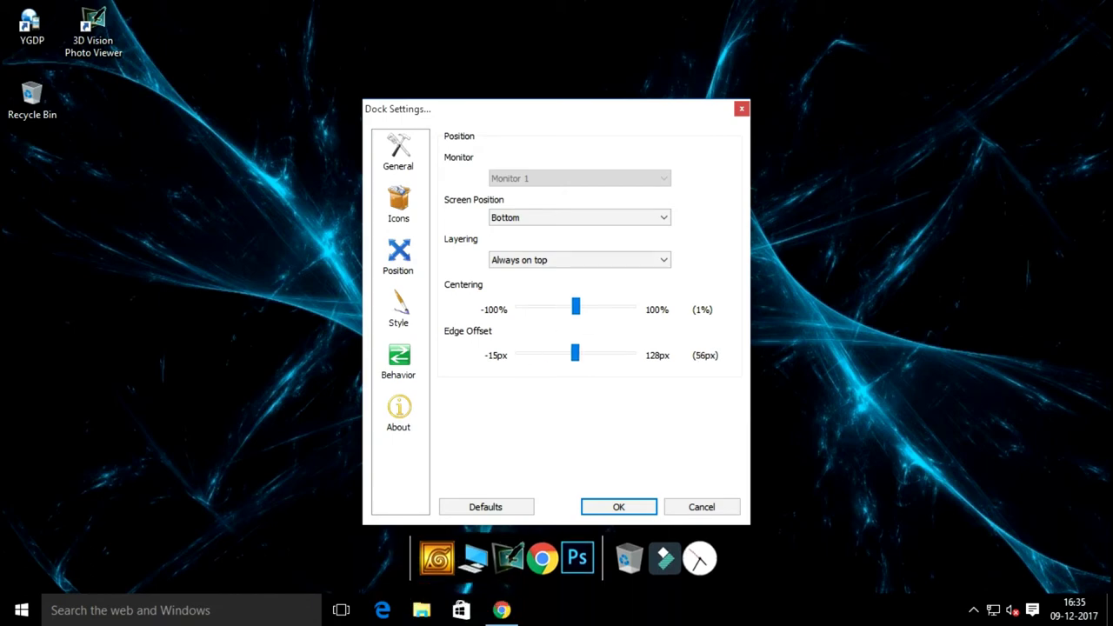
pyautogui.moveTo(575, 352); pyautogui.dragTo(551, 352)
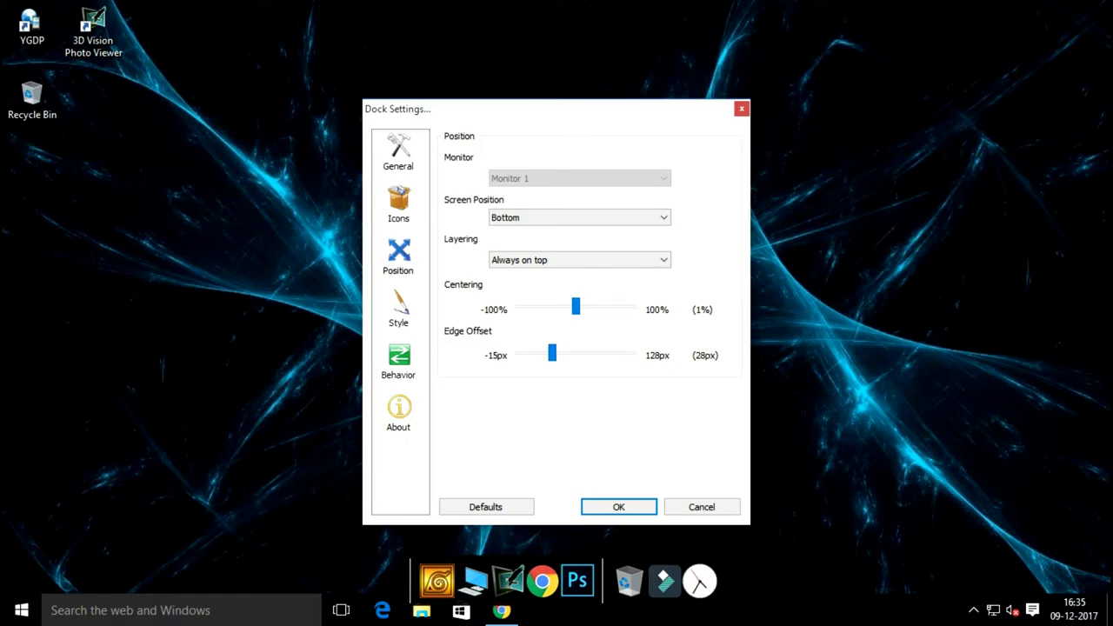
# In the dock's style settings, choose Win10 Theme, set outline opacity and shadow opacity to 0%, and apply the settings.
pyautogui.click(398, 309)
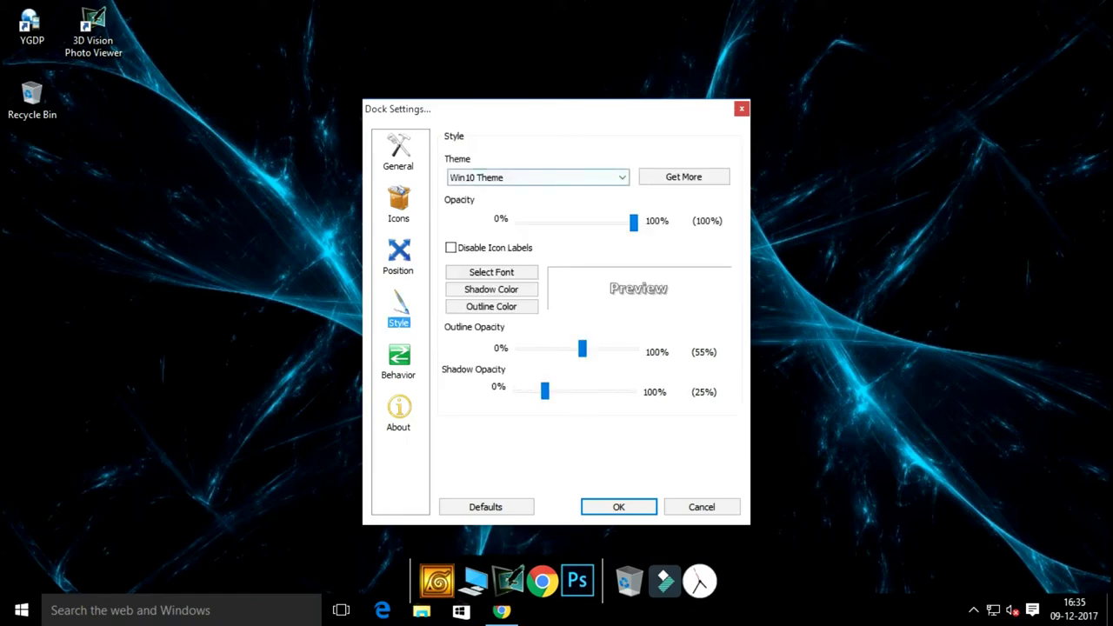
pyautogui.click(621, 178)
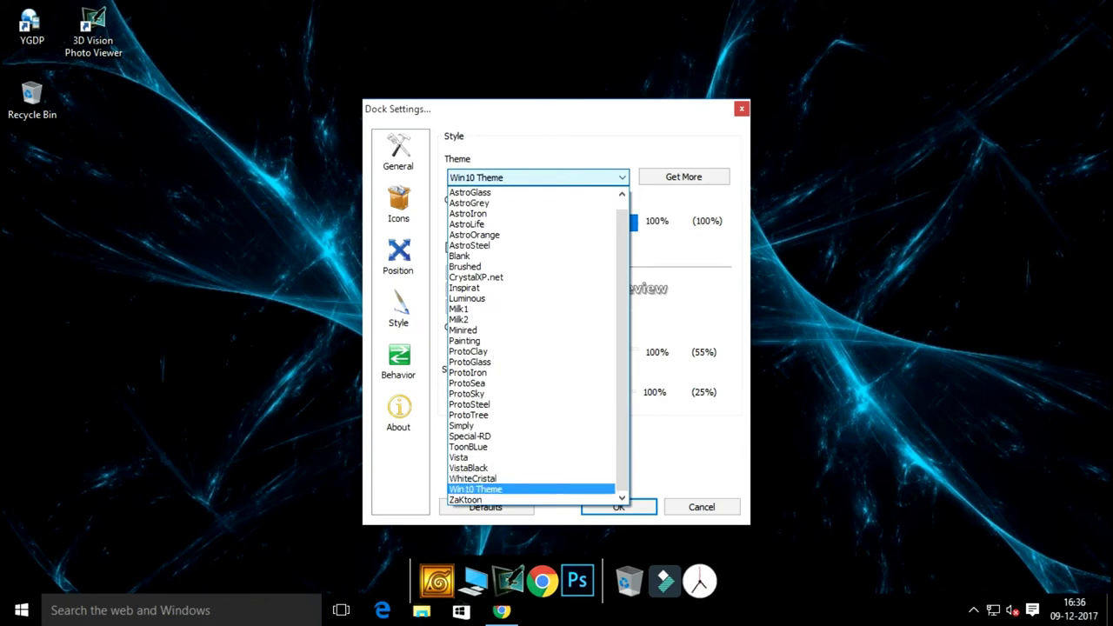
pyautogui.click(476, 490)
pyautogui.moveTo(581, 348); pyautogui.dragTo(519, 347)
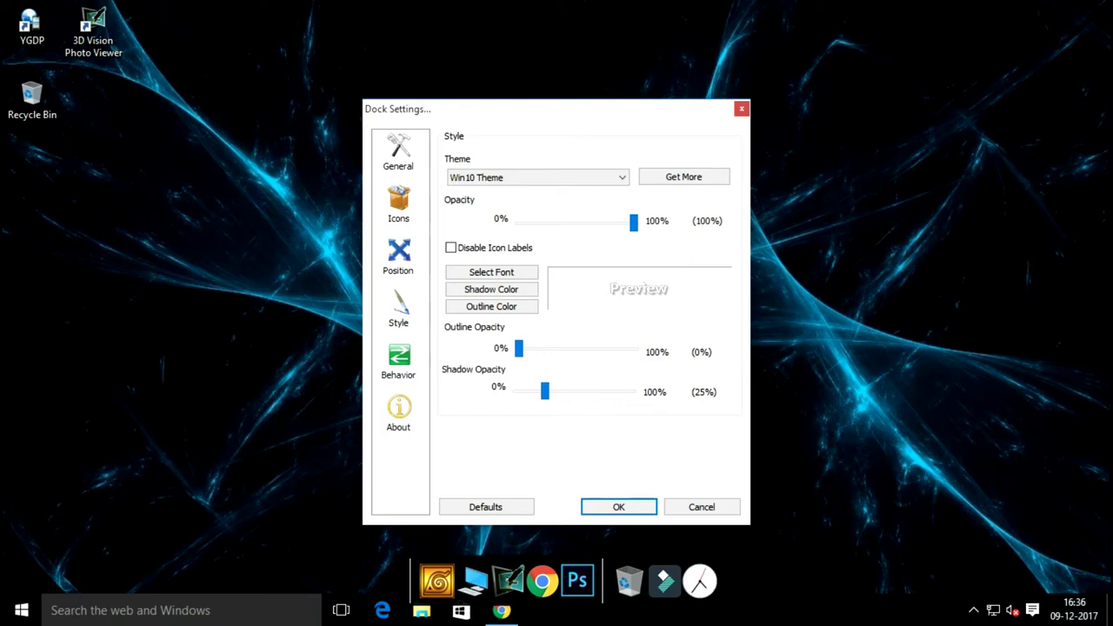
pyautogui.moveTo(544, 391); pyautogui.dragTo(517, 392)
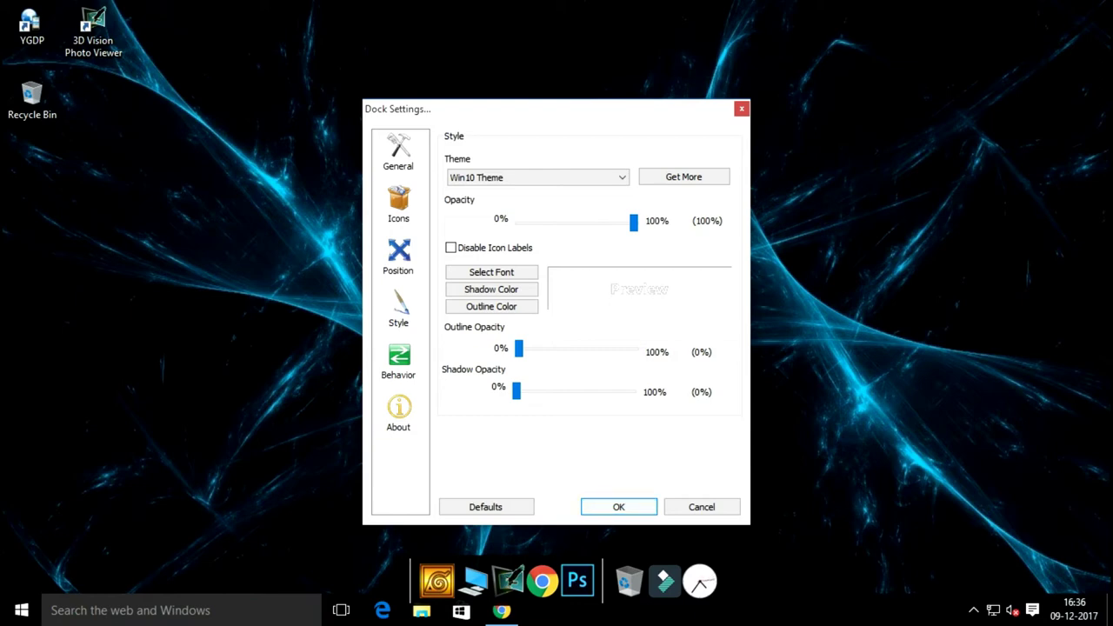
pyautogui.click(619, 507)
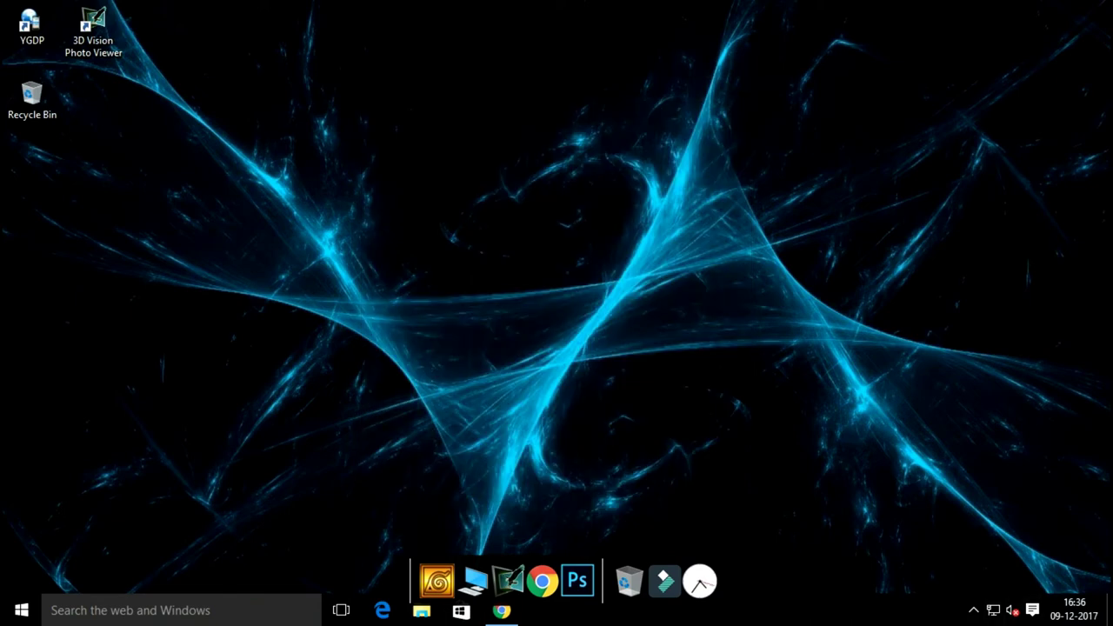
# In the taskbar properties, enable auto-hide and small taskbar buttons, and set the taskbar location on screen to Right.
pyautogui.rightClick(798, 612)
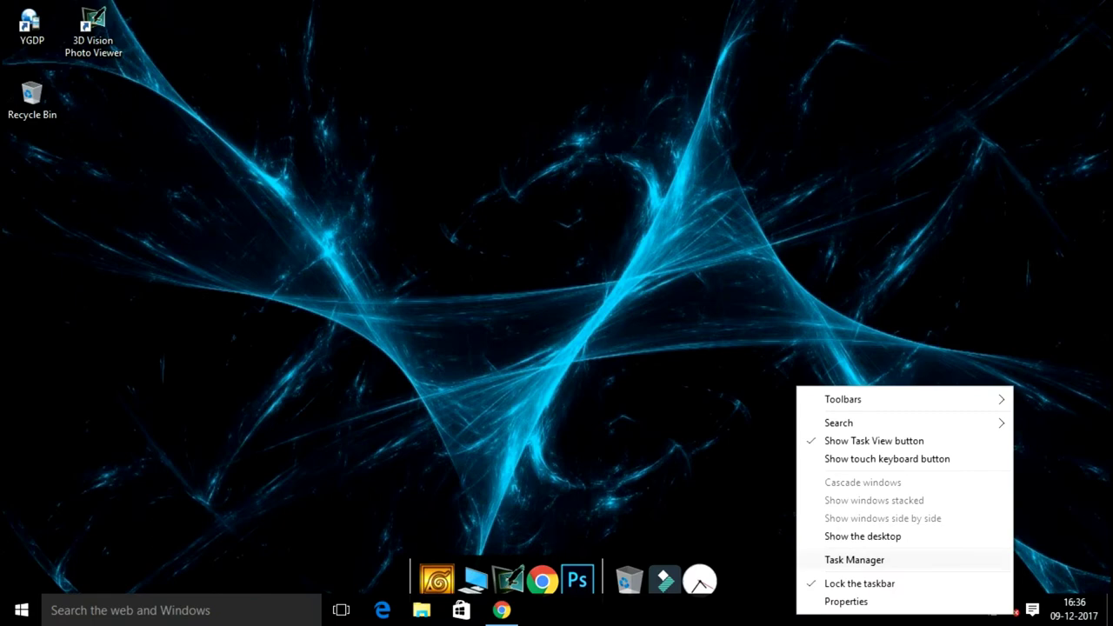
pyautogui.click(846, 601)
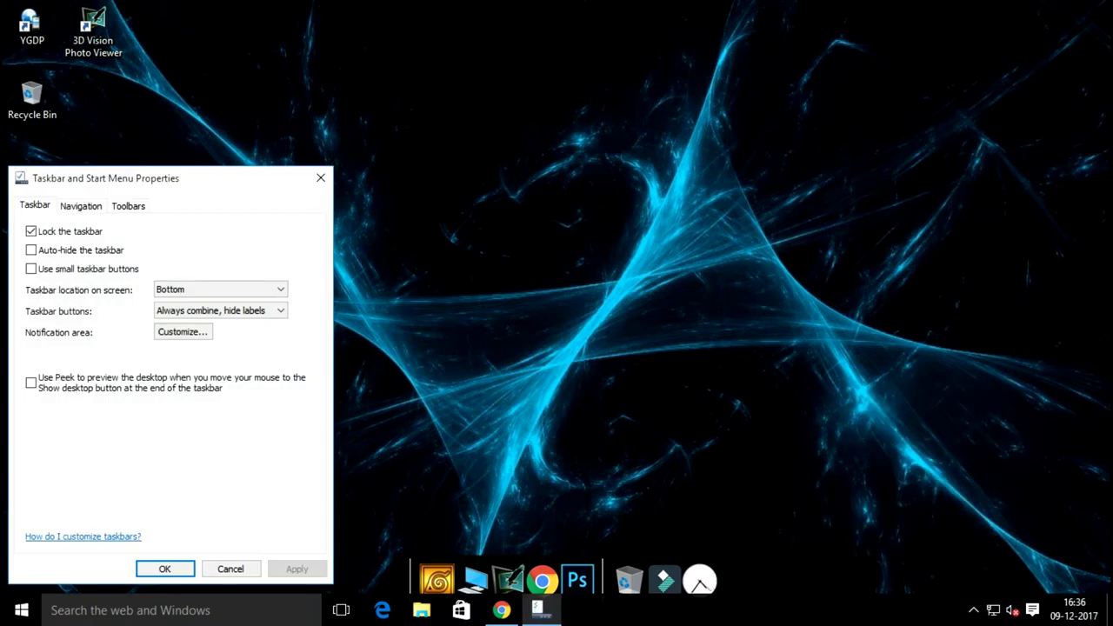
pyautogui.click(31, 250)
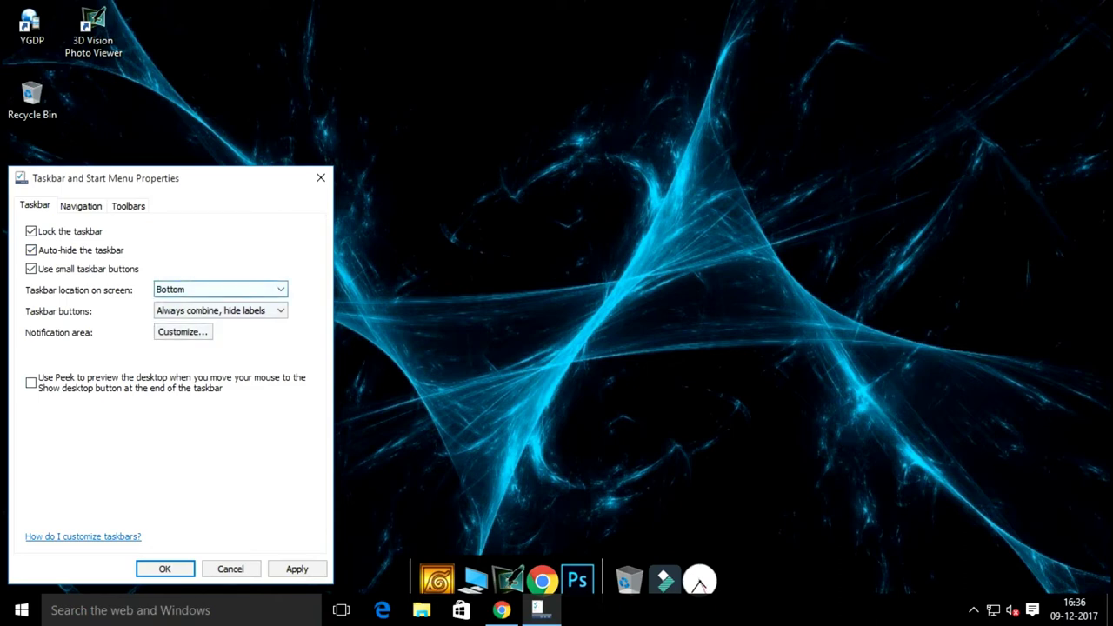
pyautogui.click(220, 289)
pyautogui.click(221, 290)
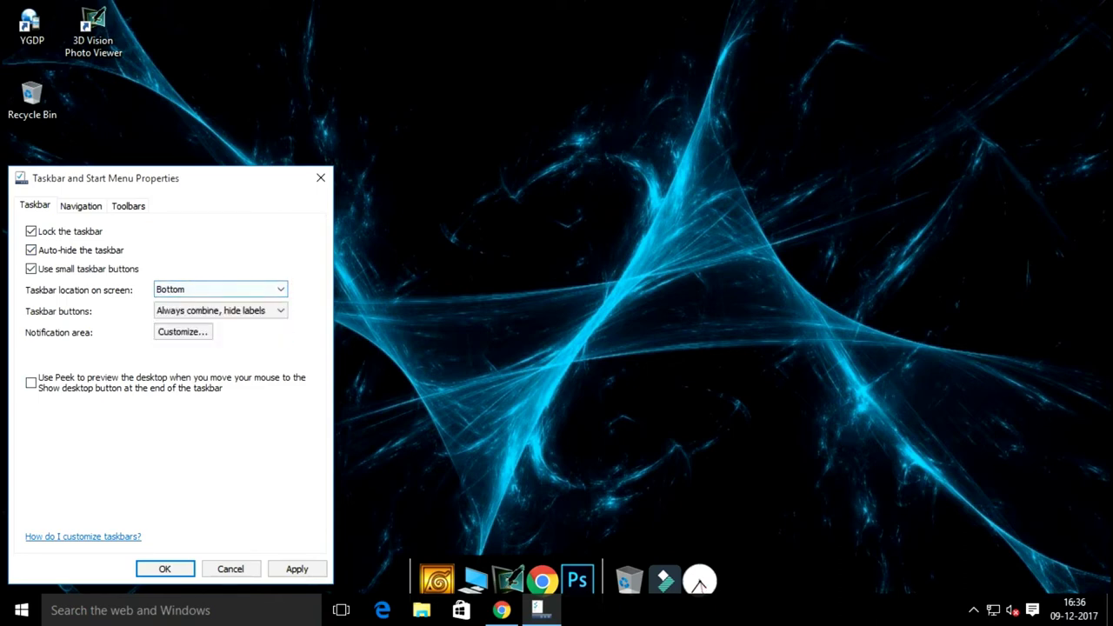
pyautogui.click(221, 289)
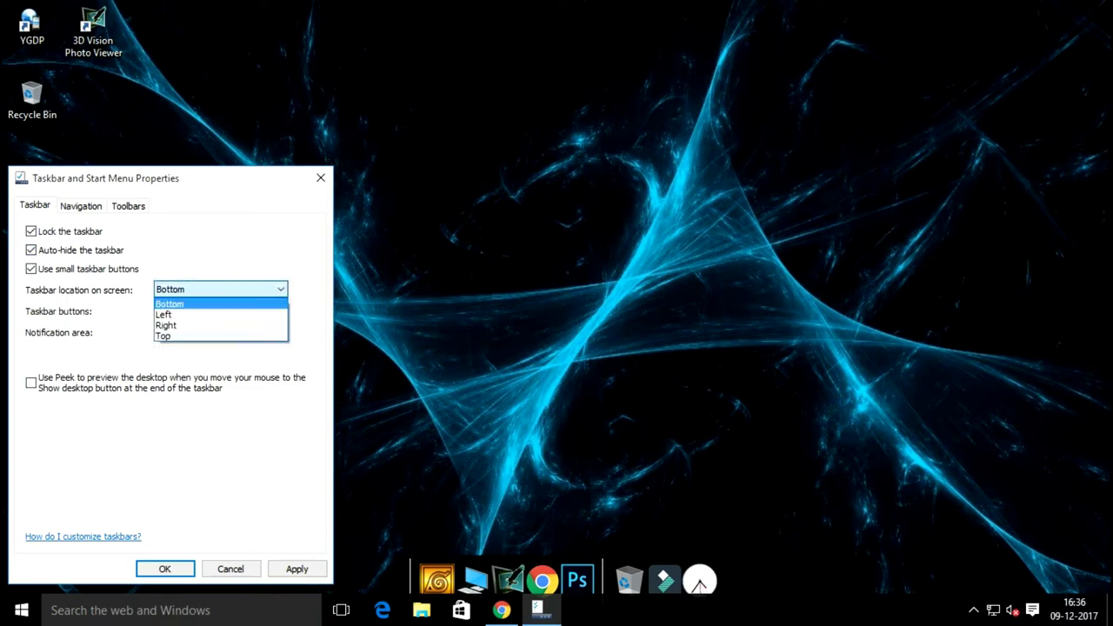
pyautogui.press('Return')
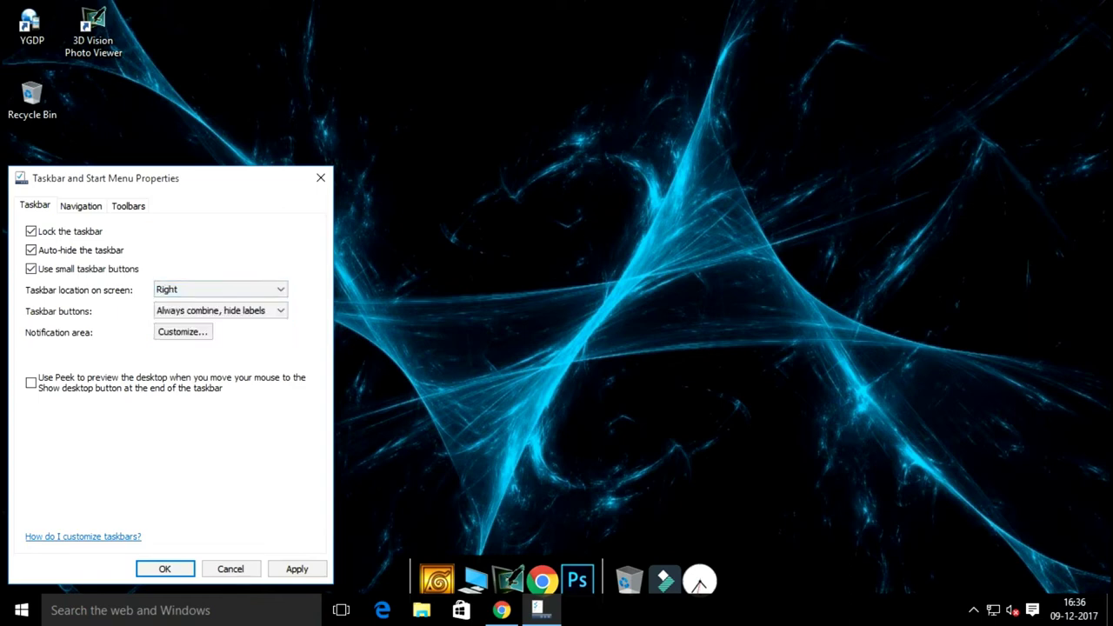
pyautogui.press('Return')
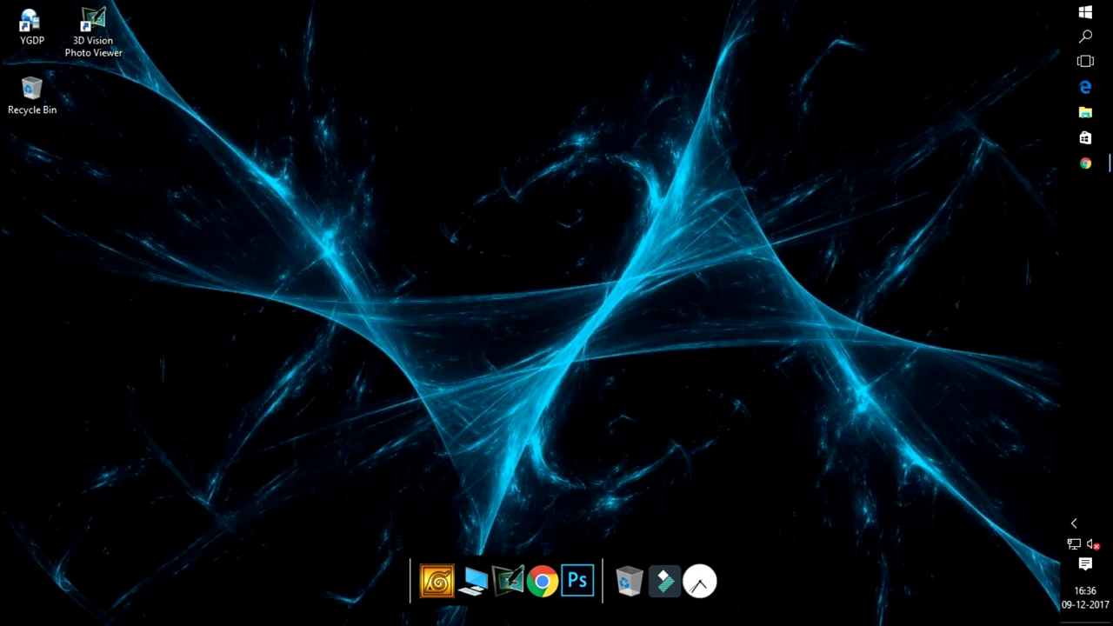
# Reopen the taskbar properties to review the applied options, and close them without changes.
pyautogui.rightClick(1087, 304)
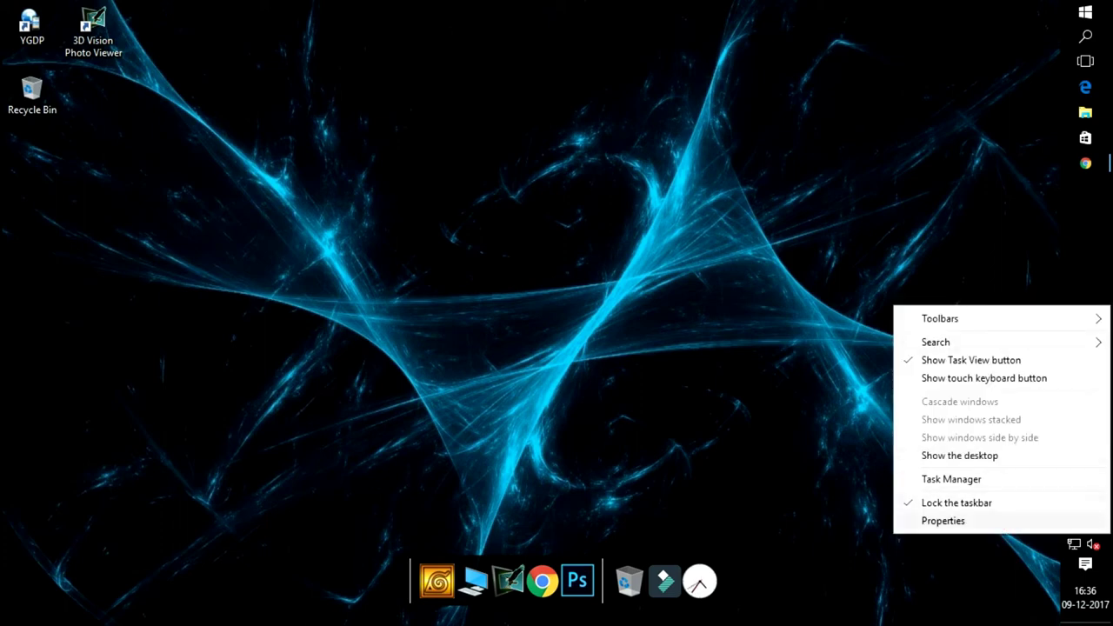
pyautogui.click(944, 522)
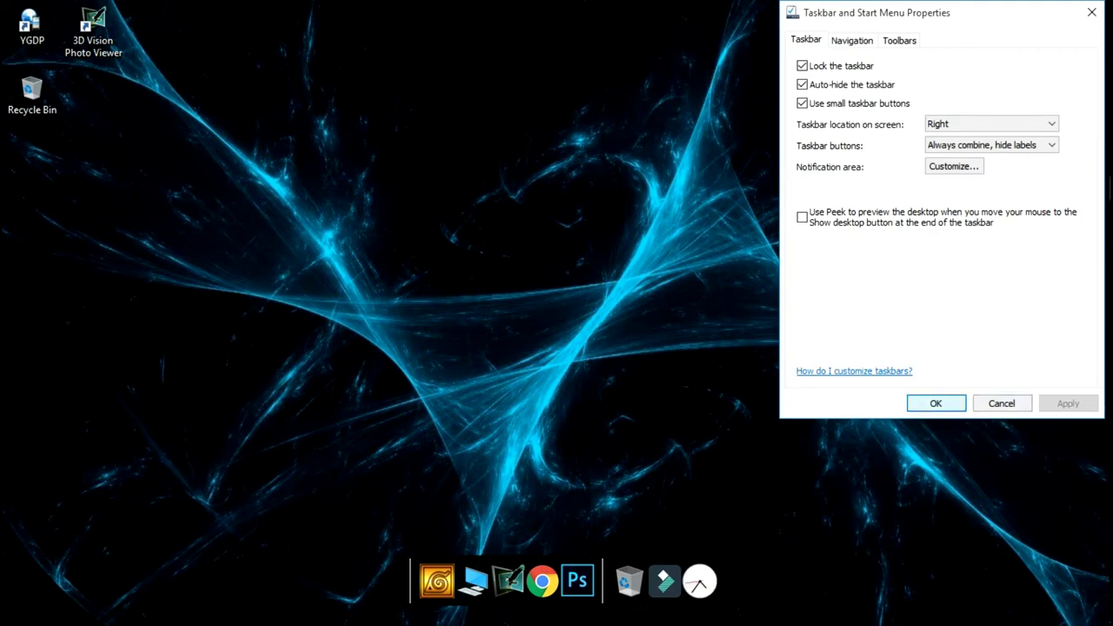
pyautogui.click(935, 403)
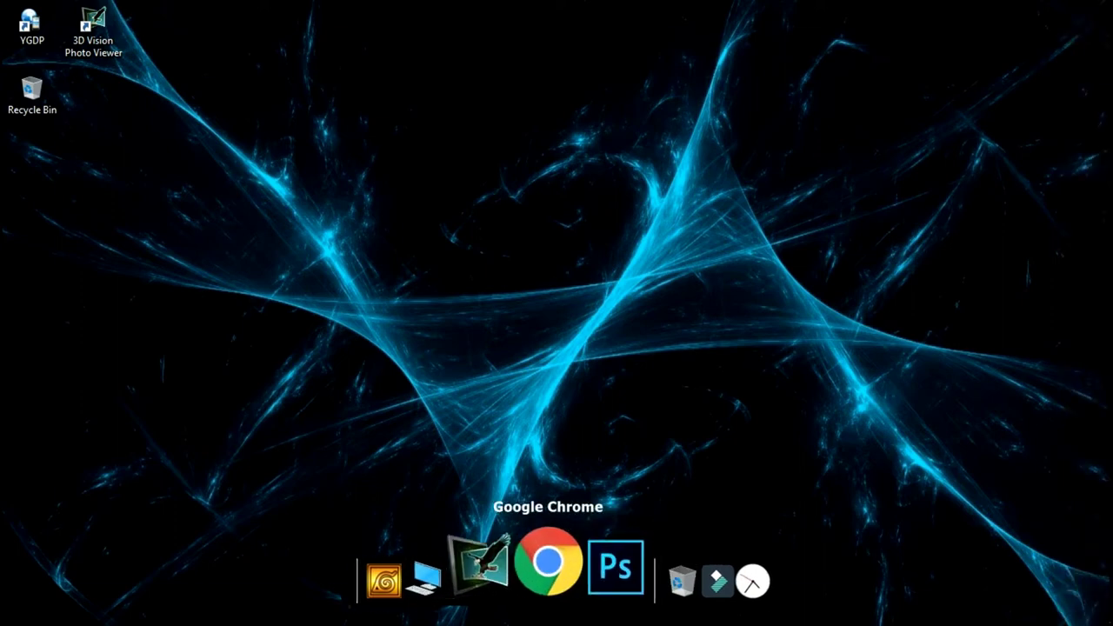
# Launch Google Chrome from the dock and open its Google search extension.
pyautogui.click(548, 561)
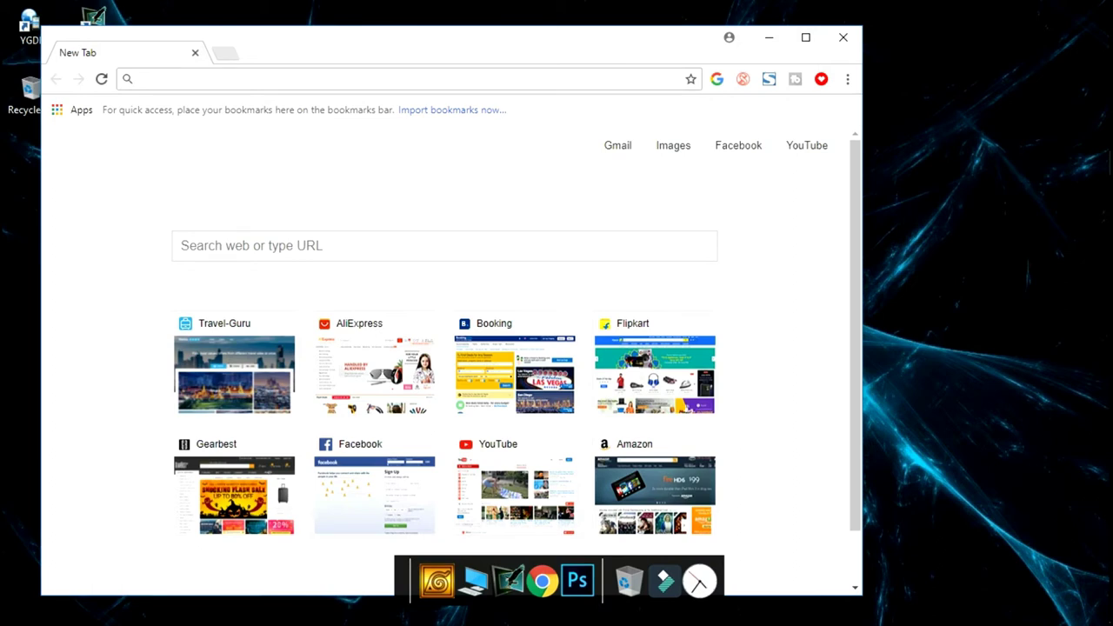
pyautogui.click(716, 80)
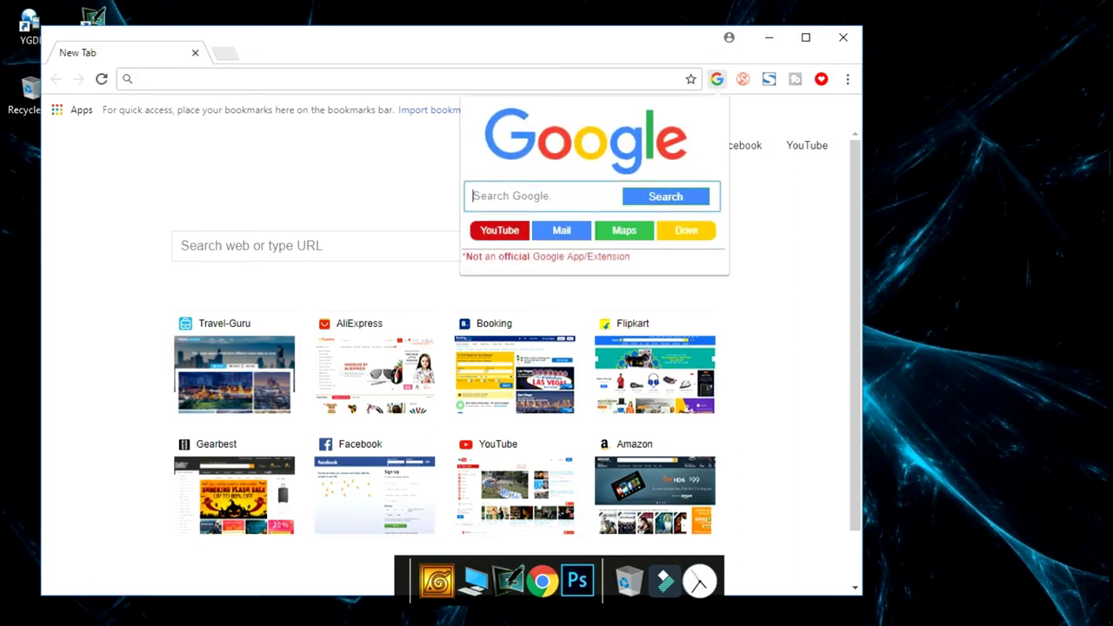
pyautogui.write('raint')
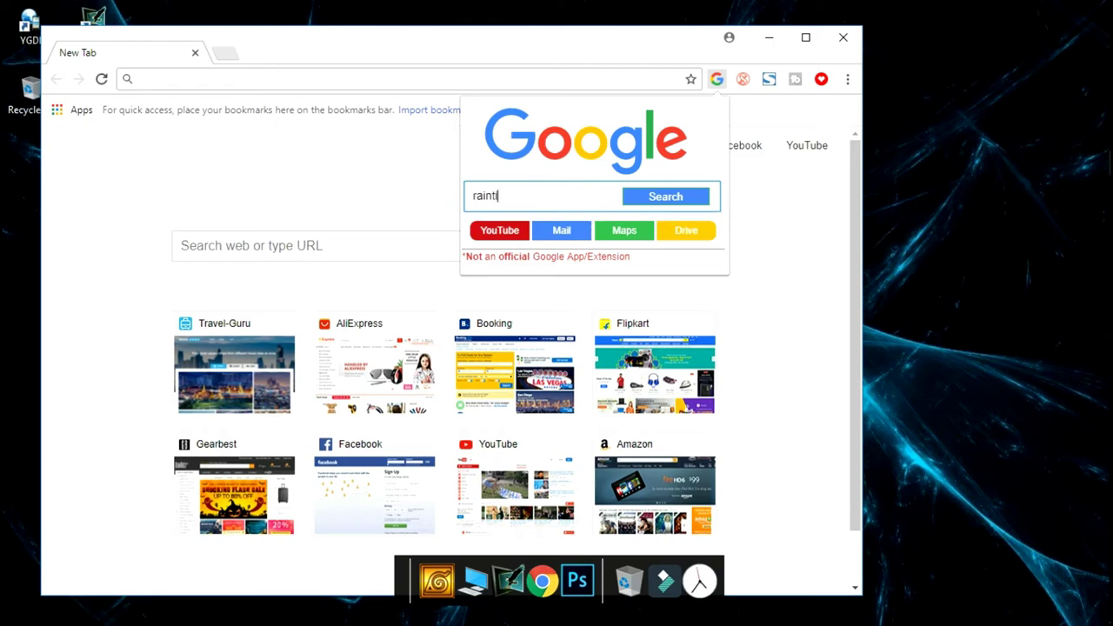
pyautogui.write('ime')
pyautogui.press('Return')
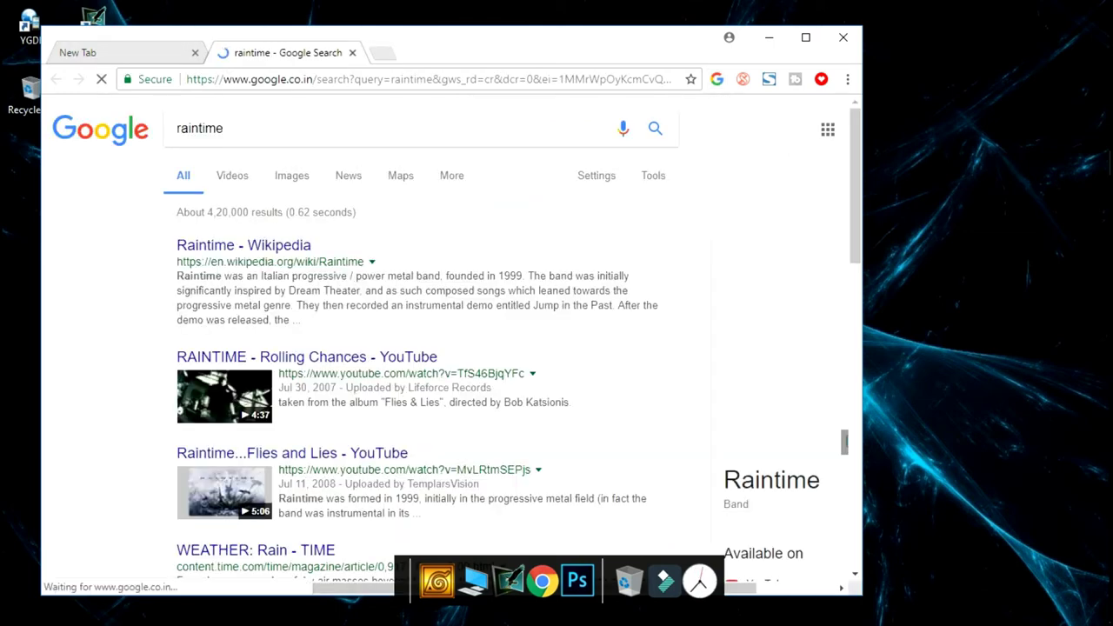
pyautogui.click(224, 129)
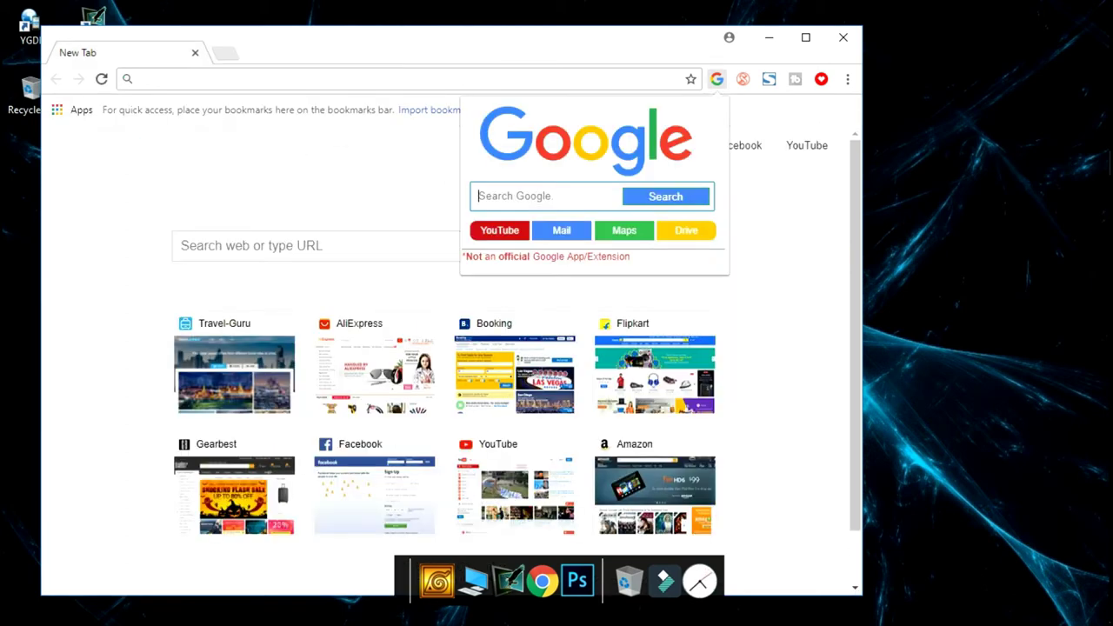
# Search Google for "rainmeter" and download the 4.1 Final Release from rainmeter.net.
pyautogui.write('rainmeter')
pyautogui.press('Return')
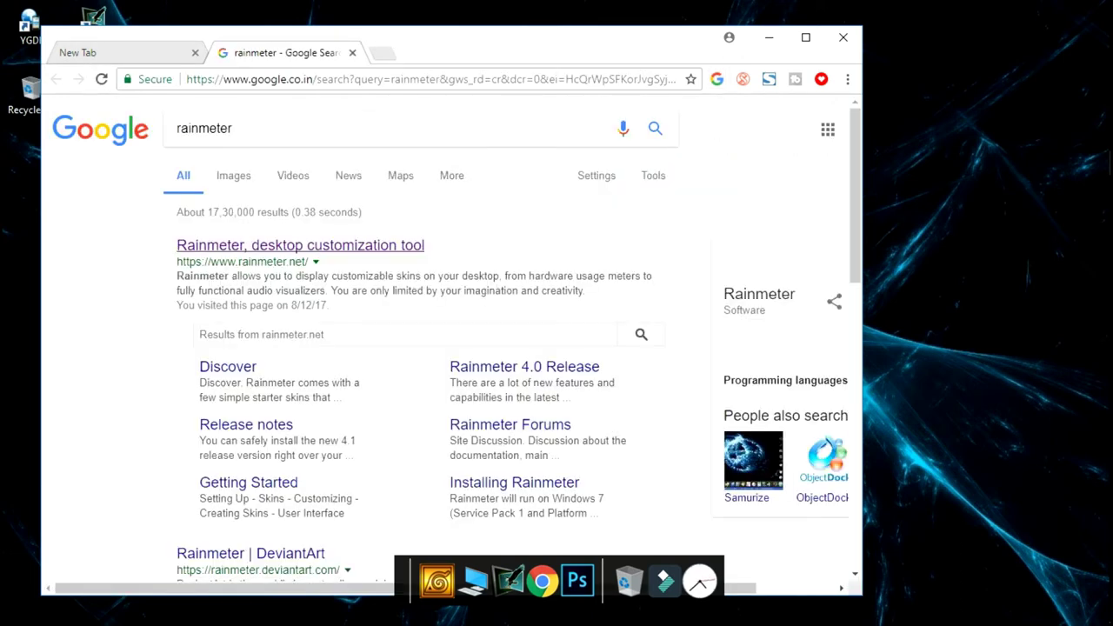
pyautogui.click(300, 245)
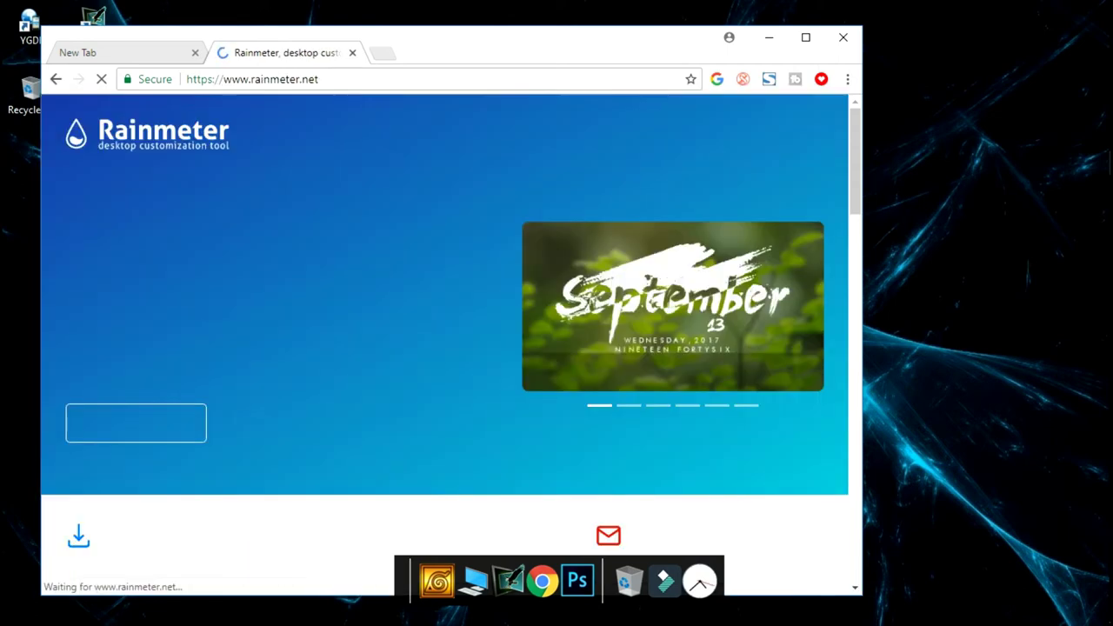
pyautogui.scroll(-3, 438, 461)
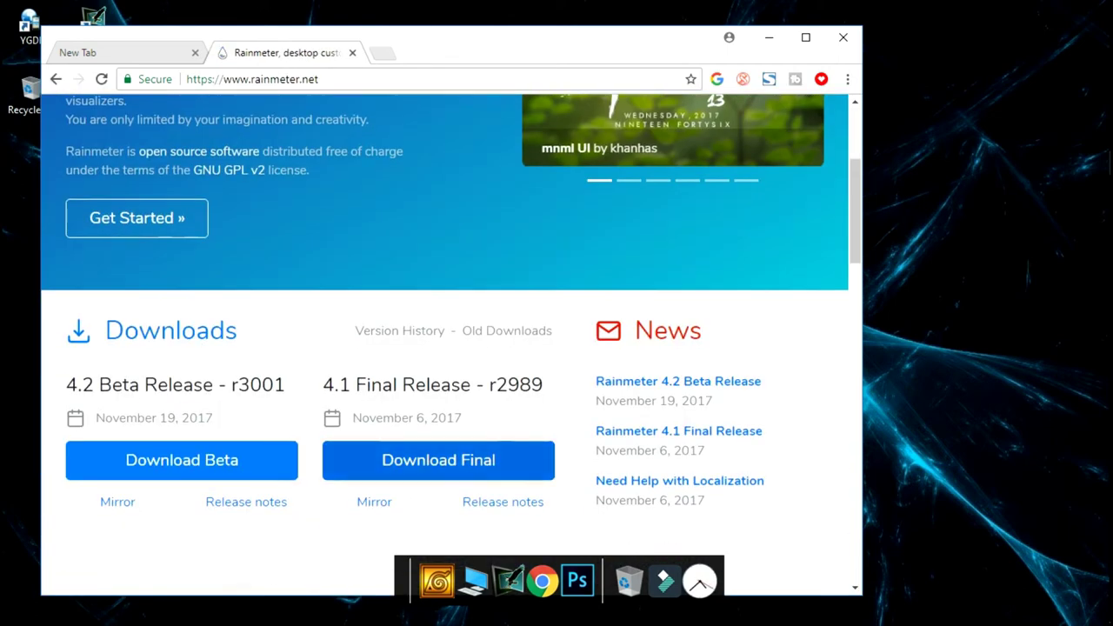
pyautogui.click(438, 460)
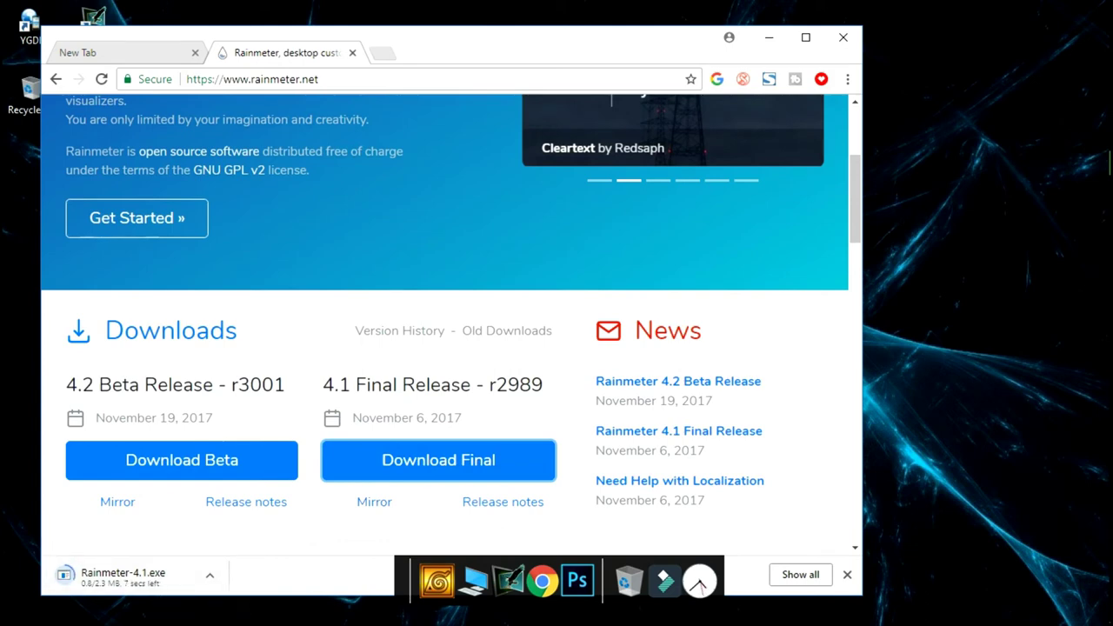
pyautogui.hotkey('alt', 'Left')
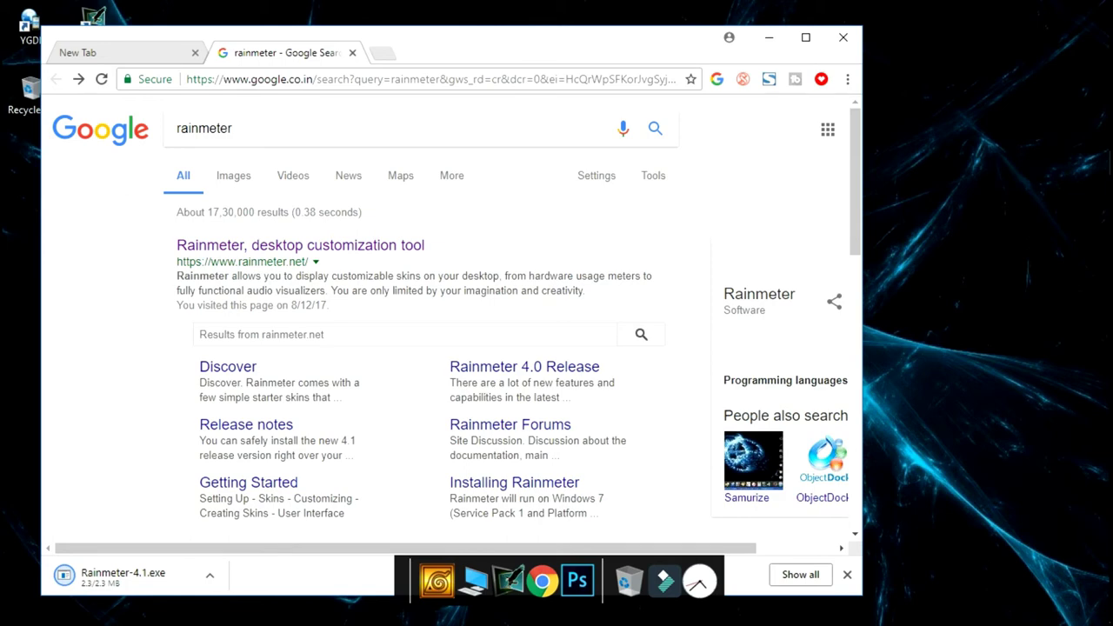
# Run Rainmeter-4.1.exe and complete the standard 64-bit installation in C:\Program Files\Rainmeter, with launch on startup and Run Rainmeter enabled.
pyautogui.click(110, 575)
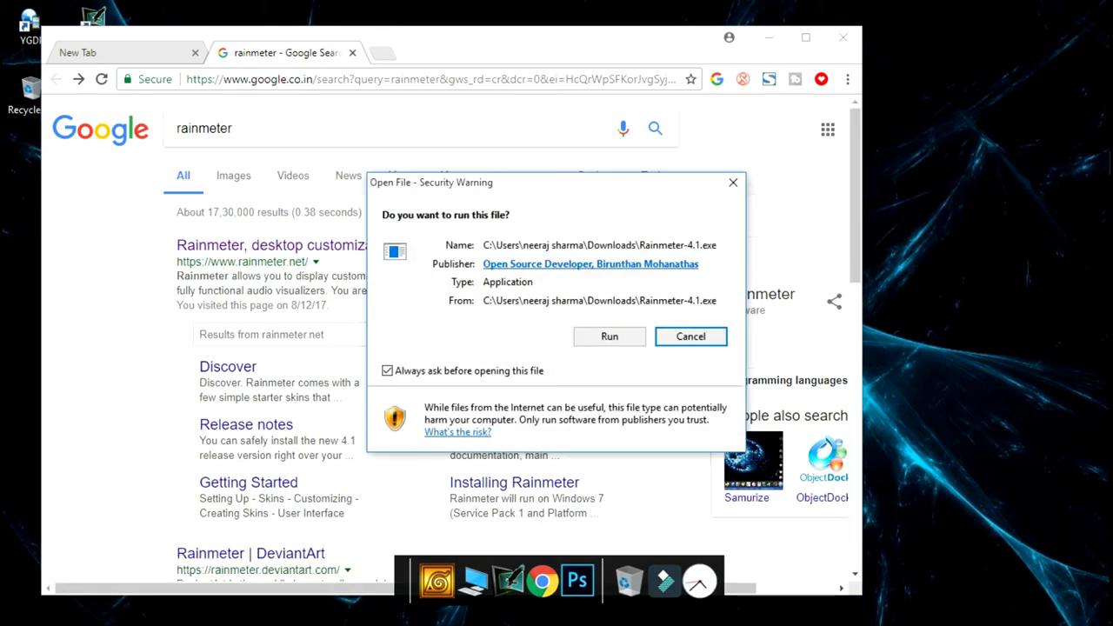
pyautogui.click(609, 337)
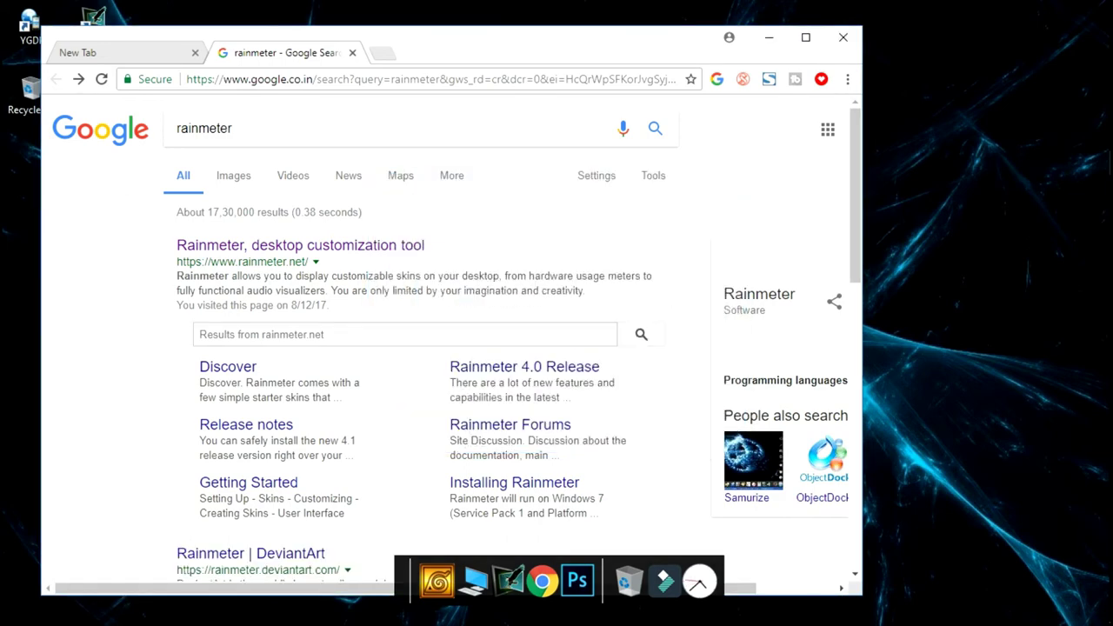
pyautogui.click(561, 357)
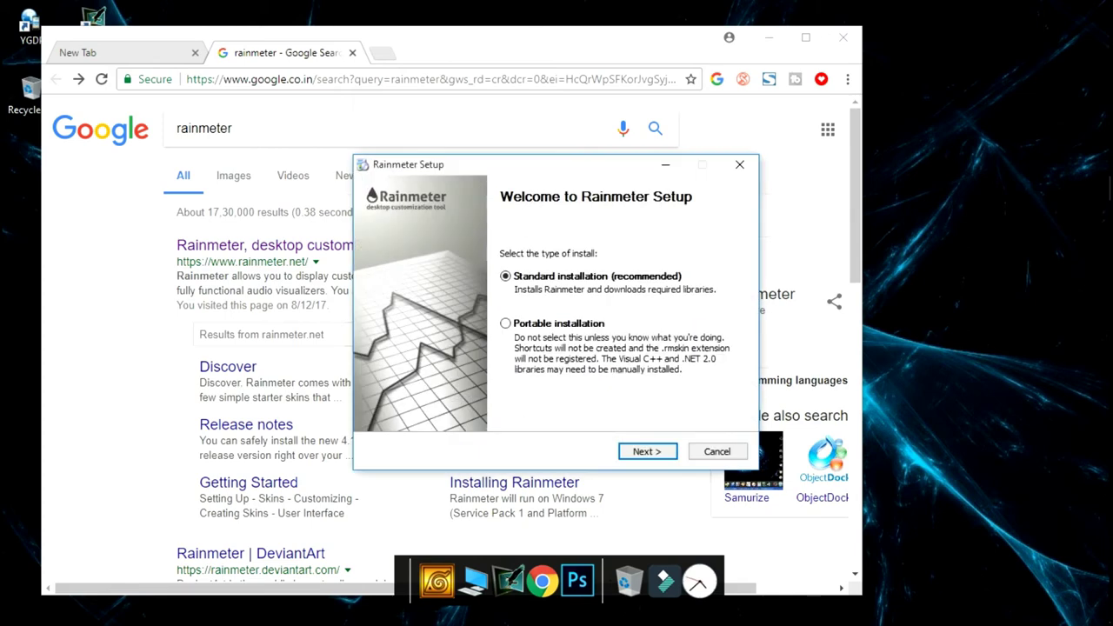
pyautogui.click(648, 451)
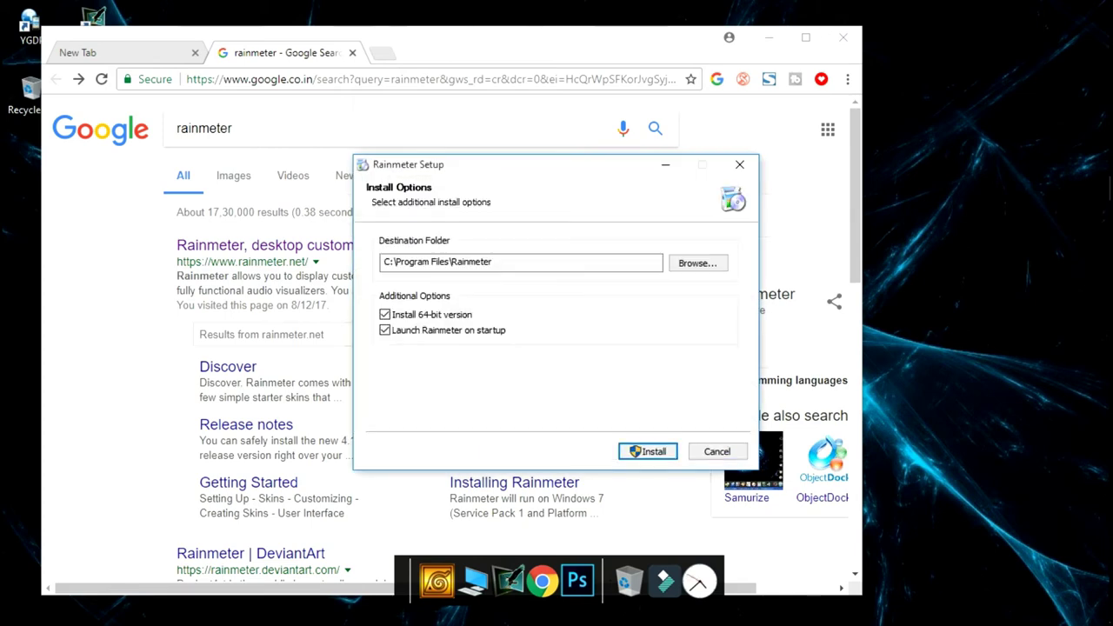
pyautogui.press('Return')
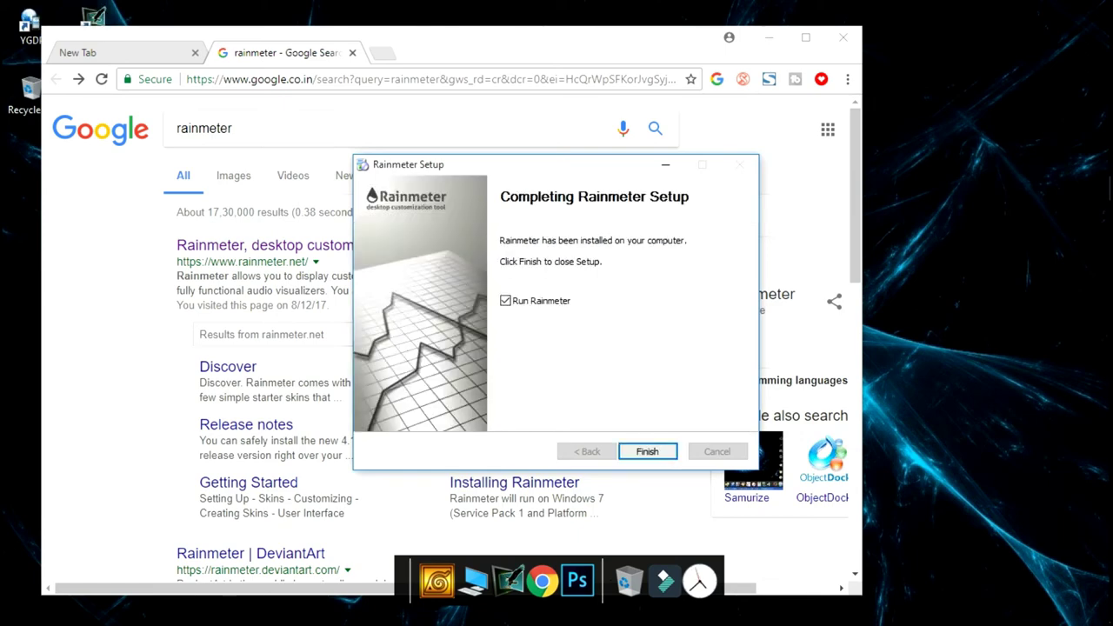
pyautogui.press('Return')
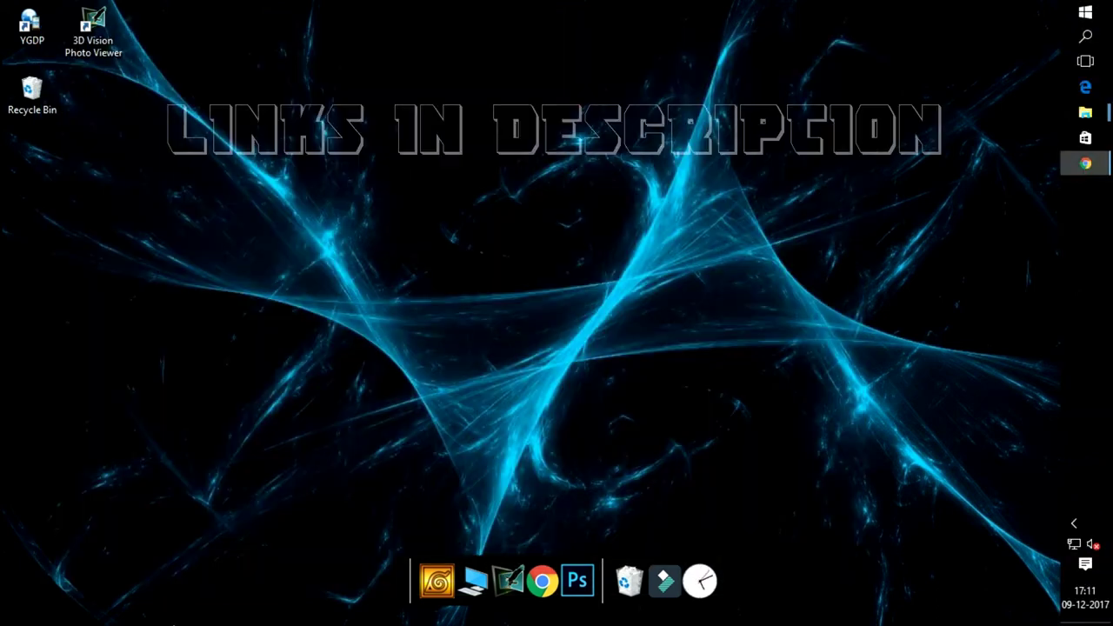
# Search Google for "snowflower skin rainmeter" and open the Snowflower skin's download section on RainmeterHub.
pyautogui.write('s')
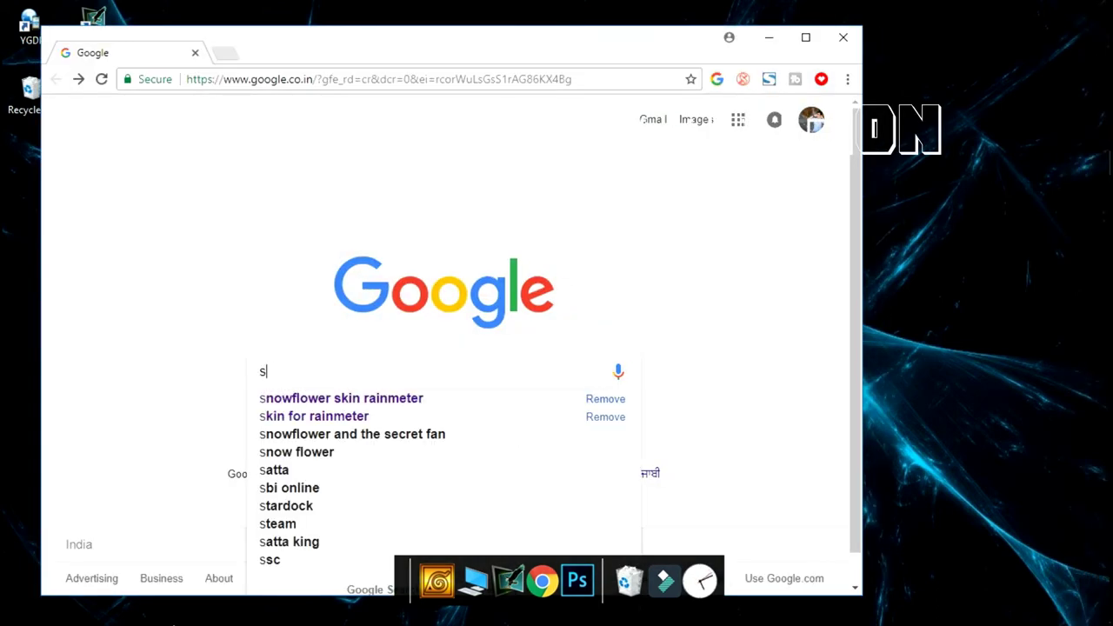
pyautogui.press('Down')
pyautogui.press('Return')
pyautogui.scroll(-3, 417, 348)
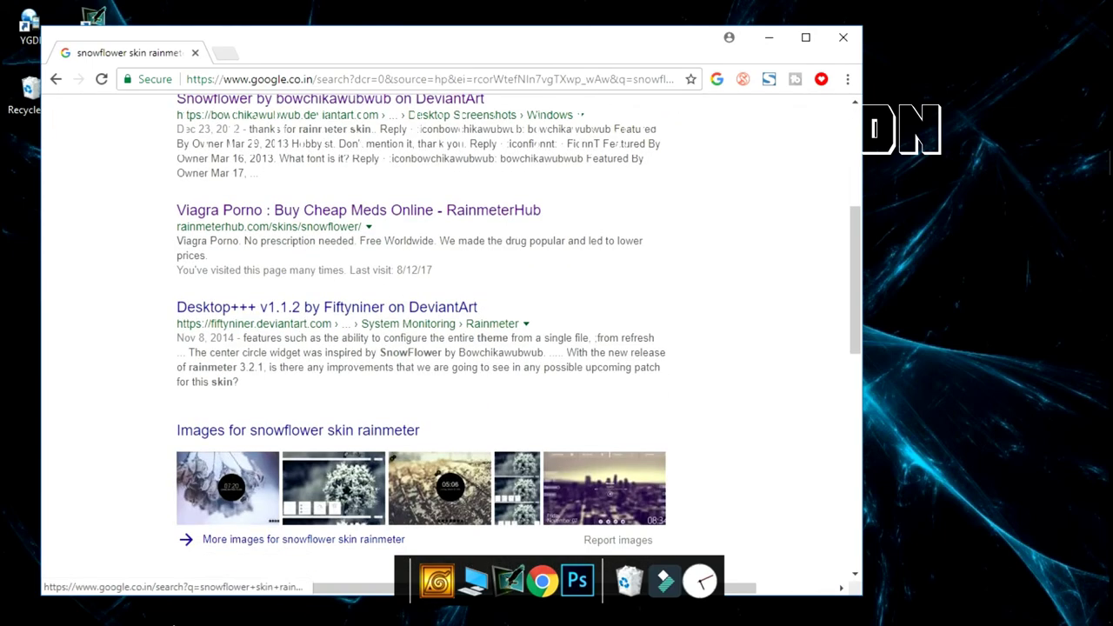
pyautogui.click(356, 210)
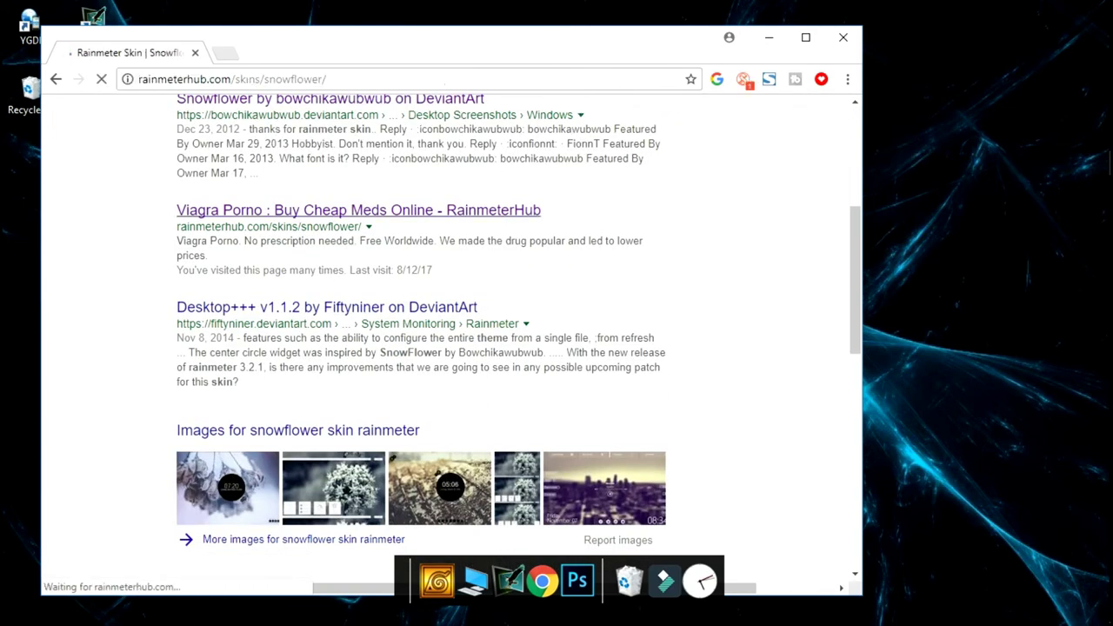
pyautogui.scroll(-5, 450, 417)
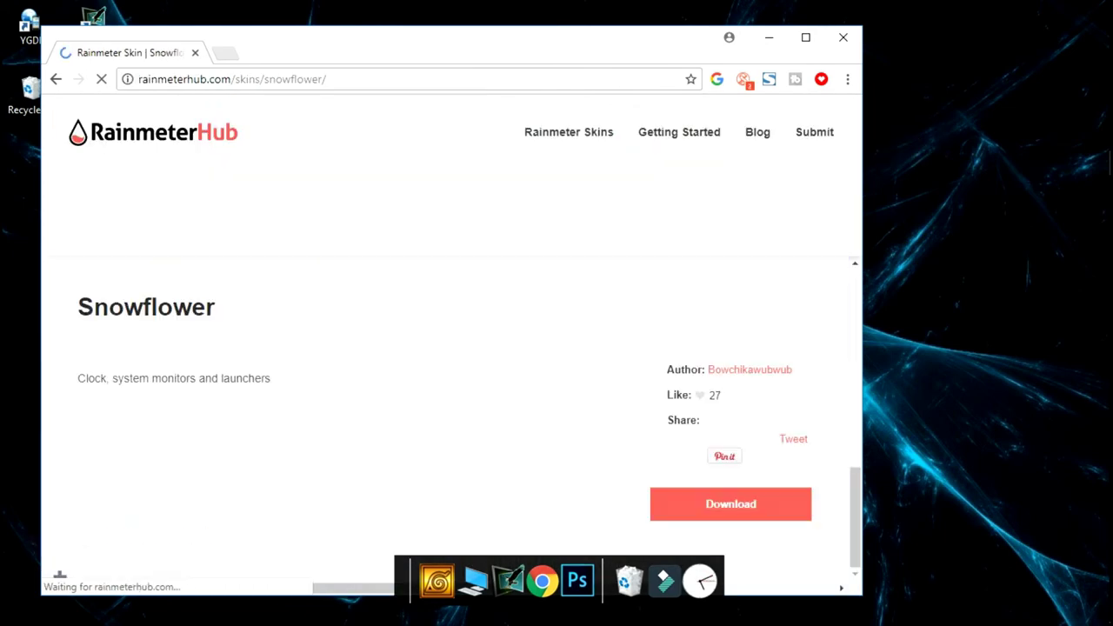
# Download the Snowflower skin archive from RainmeterHub via MediaFire, dismissing the WinRAR notice and closing the archive and browser windows.
pyautogui.click(730, 504)
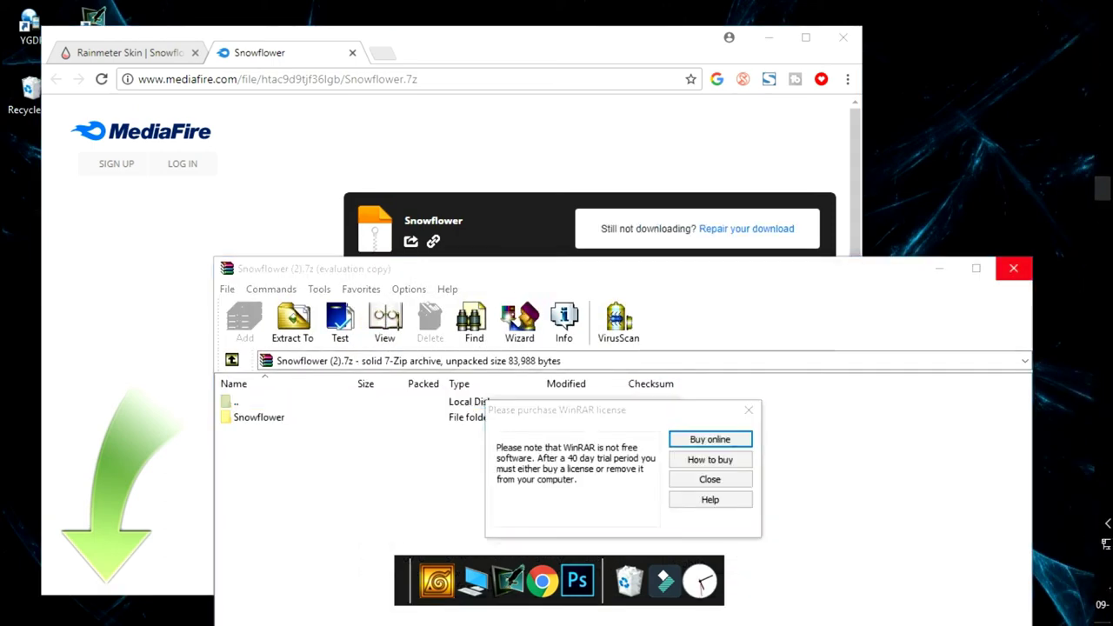
pyautogui.click(748, 410)
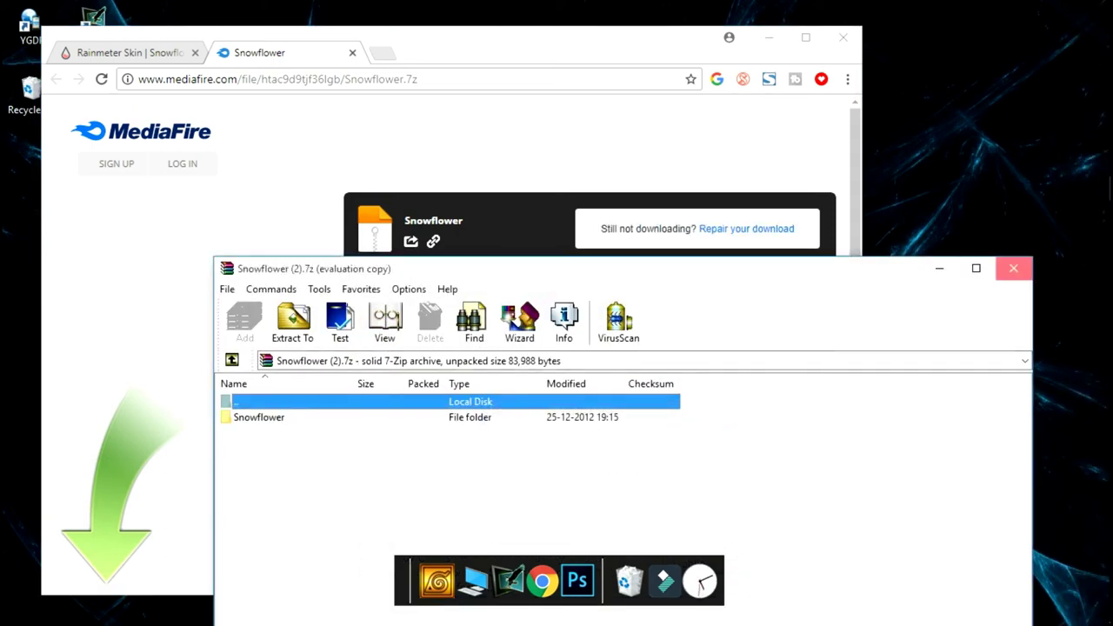
pyautogui.click(1013, 268)
pyautogui.click(843, 37)
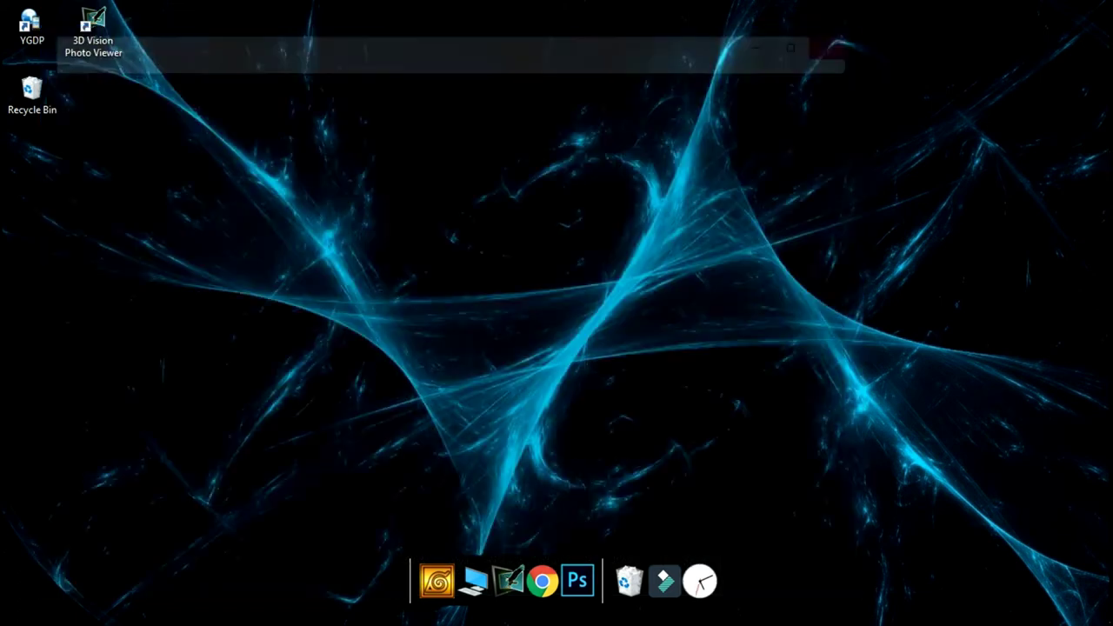
# Open the Downloads folder in File Explorer and extract the Snowflower (1) archive there.
pyautogui.click(481, 566)
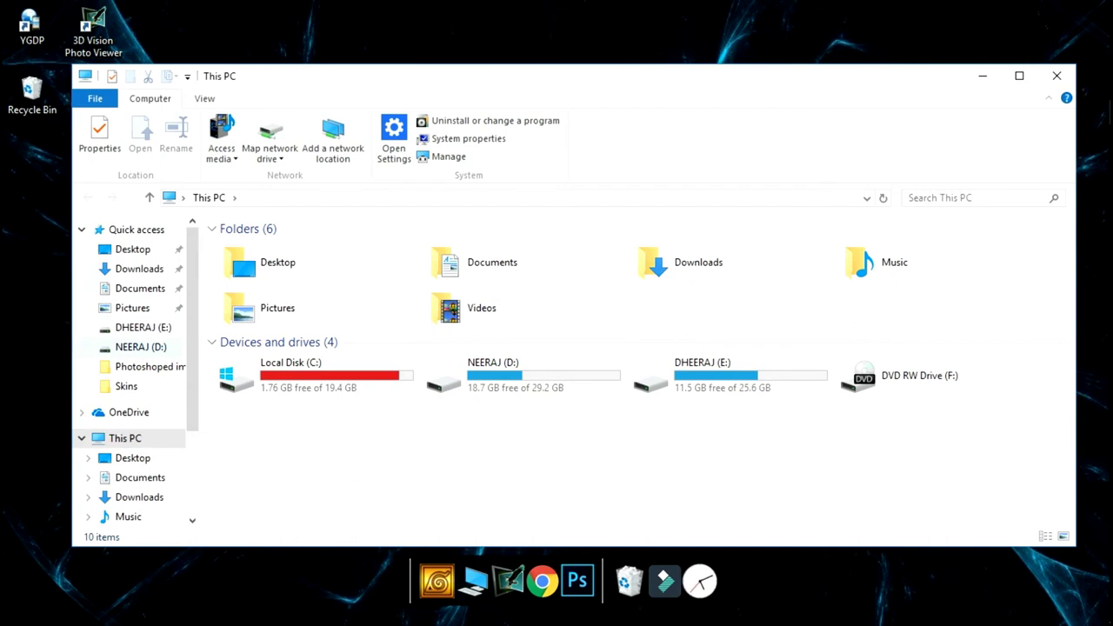
pyautogui.click(139, 269)
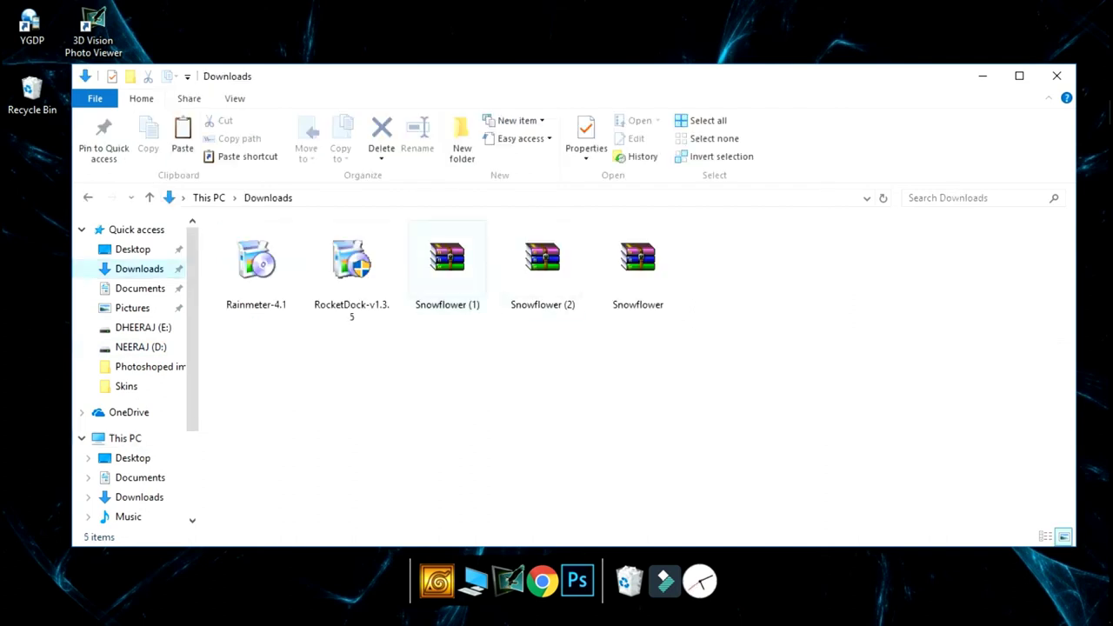
pyautogui.rightClick(466, 299)
pyautogui.click(519, 382)
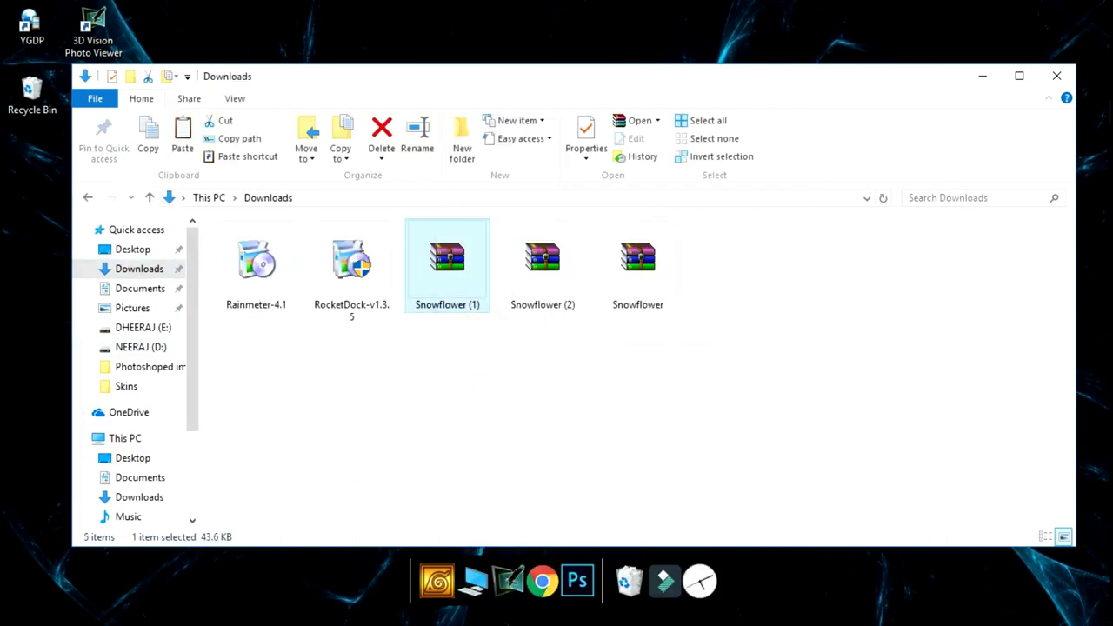
# Copy the extracted Snowflower folder into Documents\Rainmeter\Skins and close File Explorer.
pyautogui.click(718, 305)
pyautogui.rightClick(718, 306)
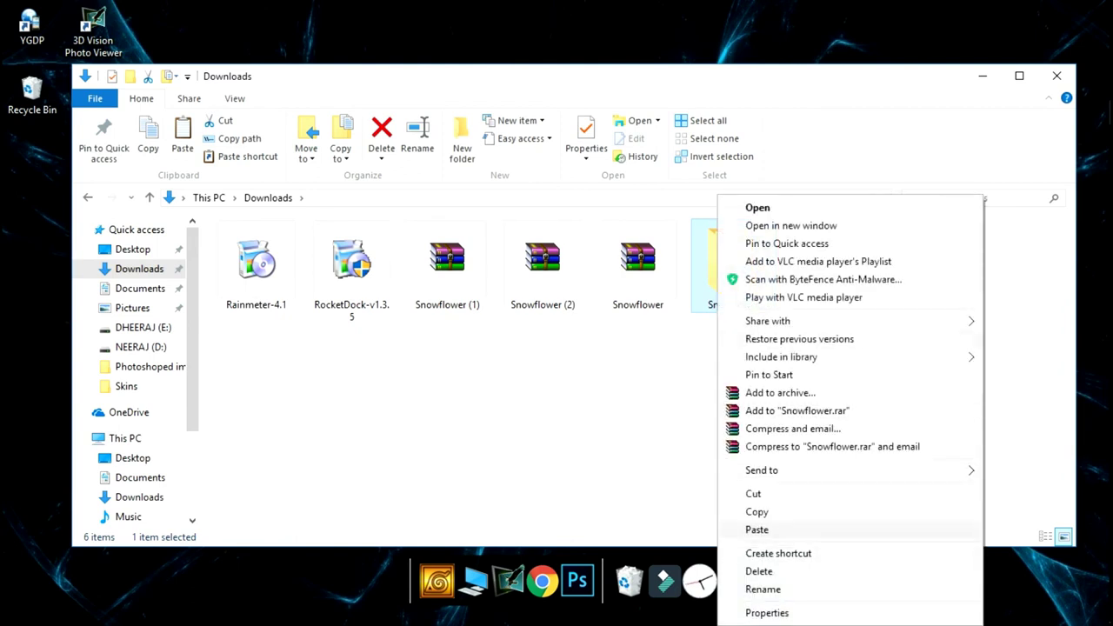
pyautogui.click(756, 512)
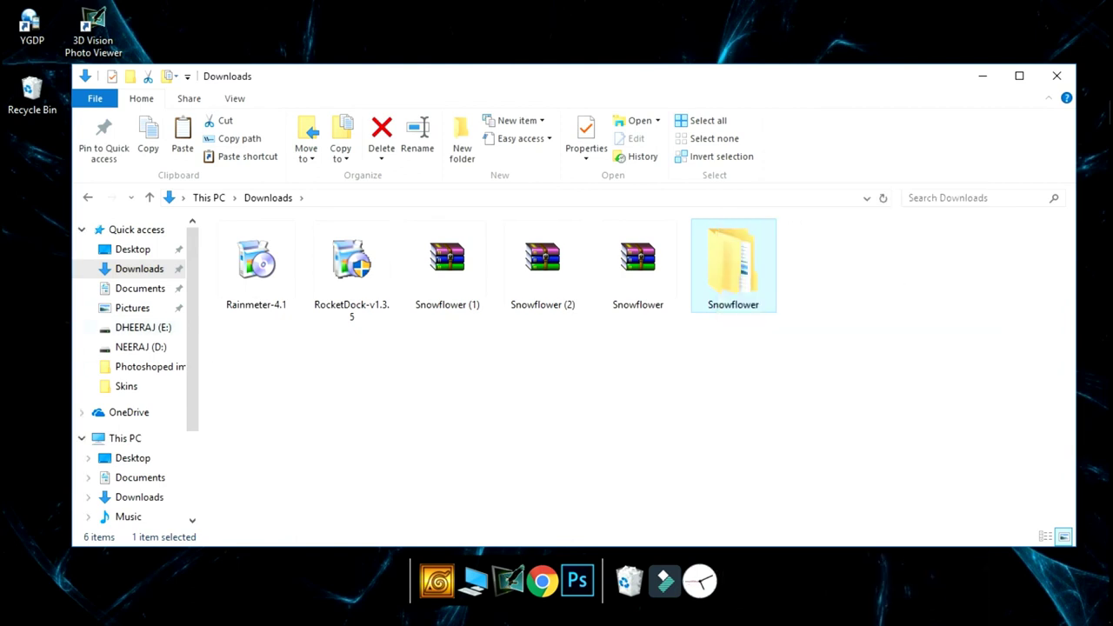
pyautogui.click(140, 289)
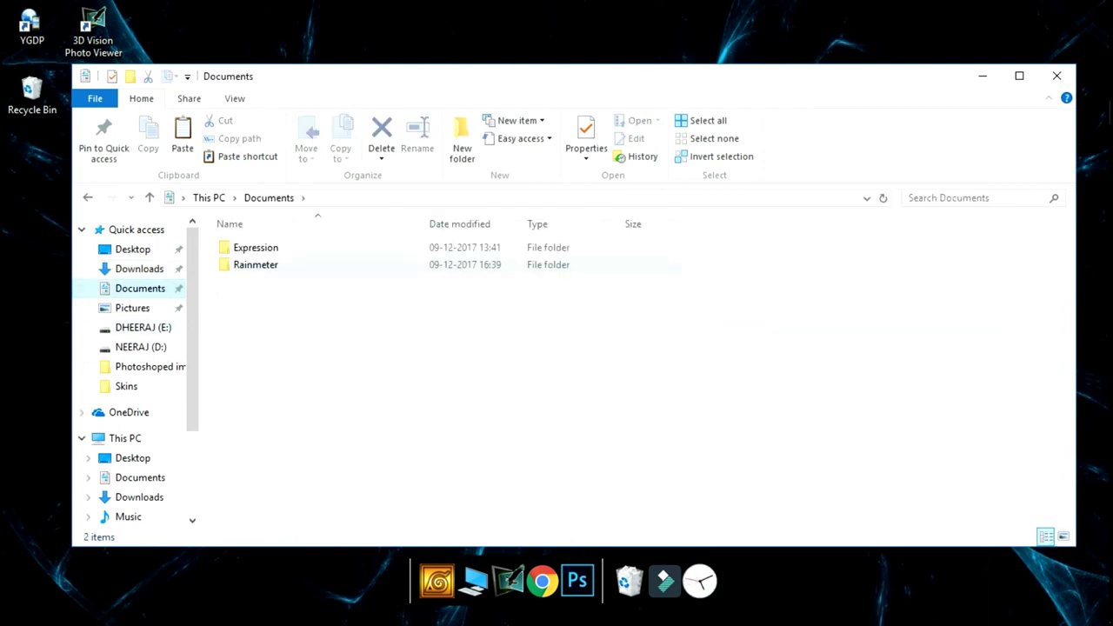
pyautogui.doubleClick(255, 264)
pyautogui.doubleClick(248, 248)
pyautogui.rightClick(246, 308)
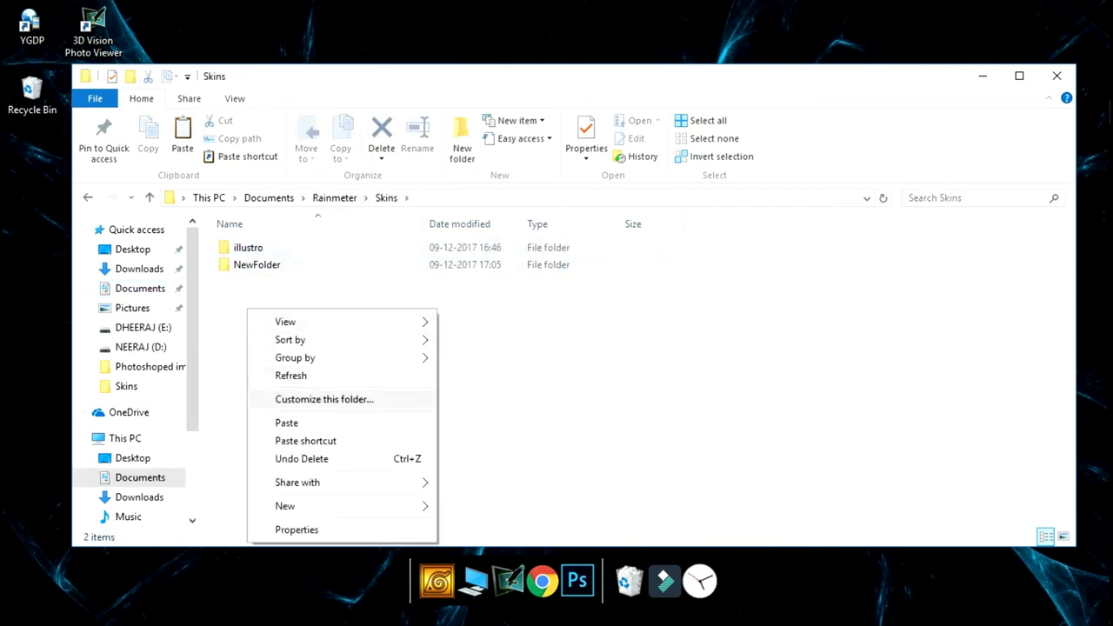
pyautogui.click(278, 421)
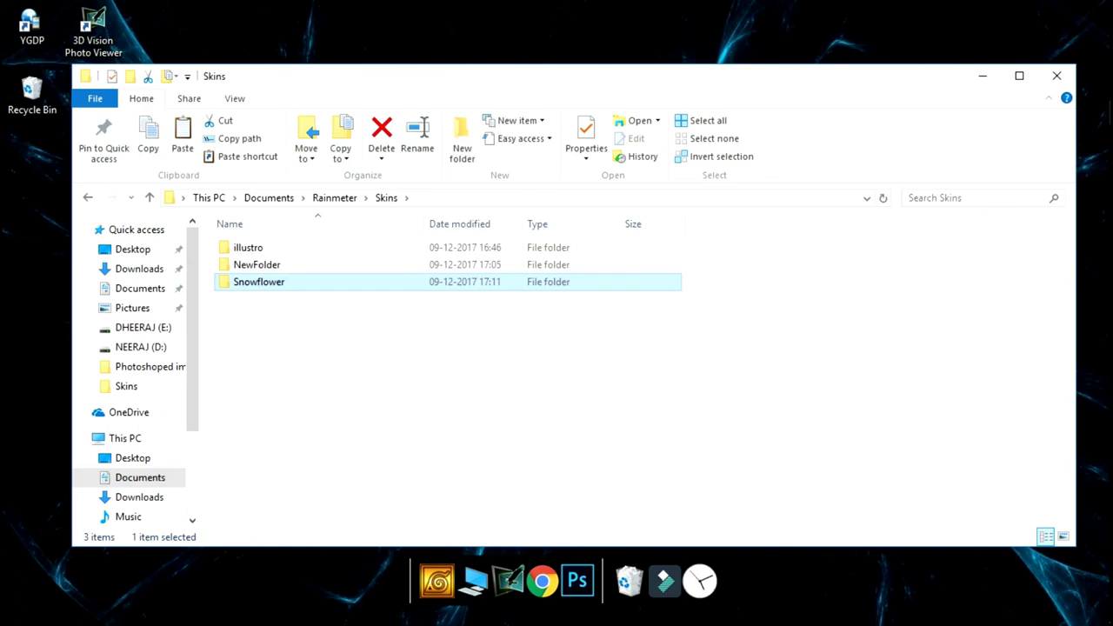
pyautogui.click(1057, 76)
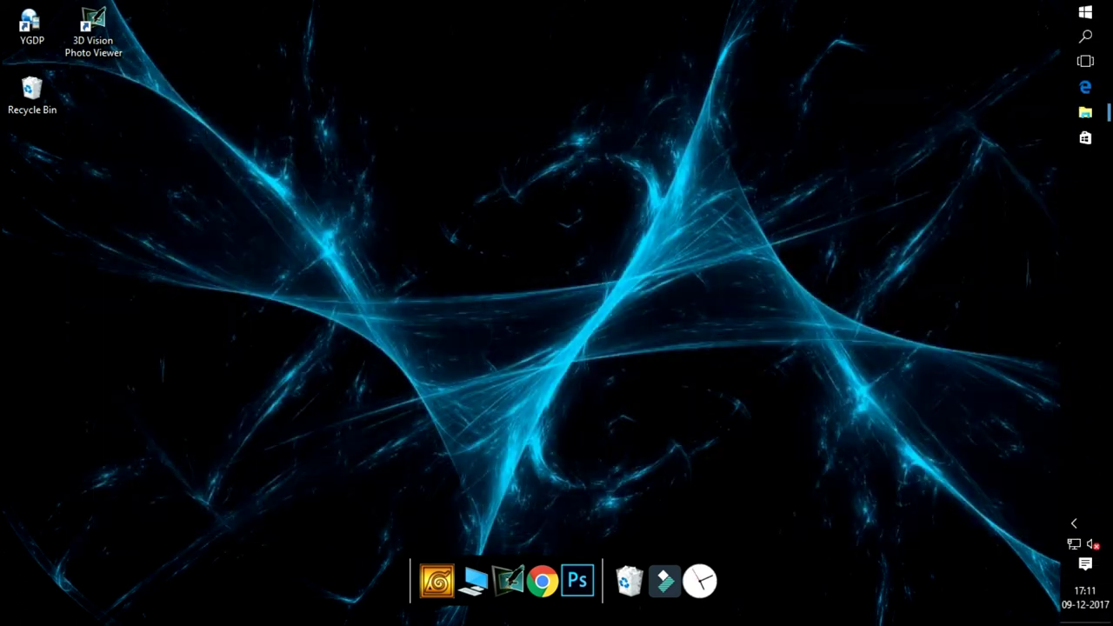
# In Manage Rainmeter, load Snowflower's Clock.ini and its Launcher's sql.ini, then close the manager.
pyautogui.click(1073, 522)
pyautogui.rightClick(1010, 540)
pyautogui.click(1014, 338)
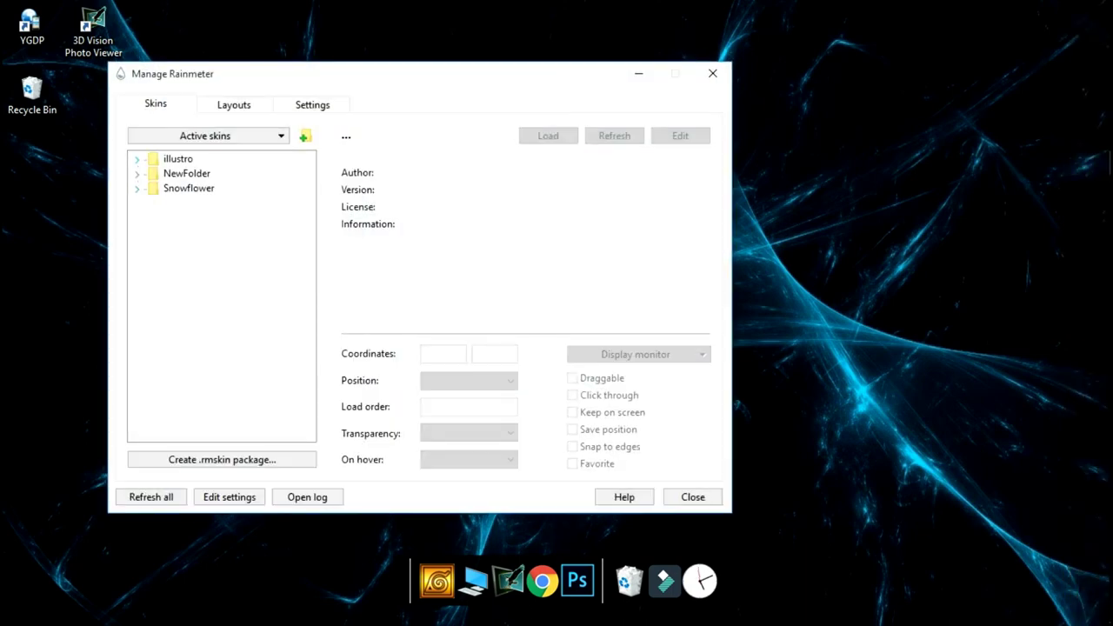
pyautogui.click(138, 189)
pyautogui.click(152, 202)
pyautogui.doubleClick(213, 217)
pyautogui.click(152, 232)
pyautogui.doubleClick(207, 247)
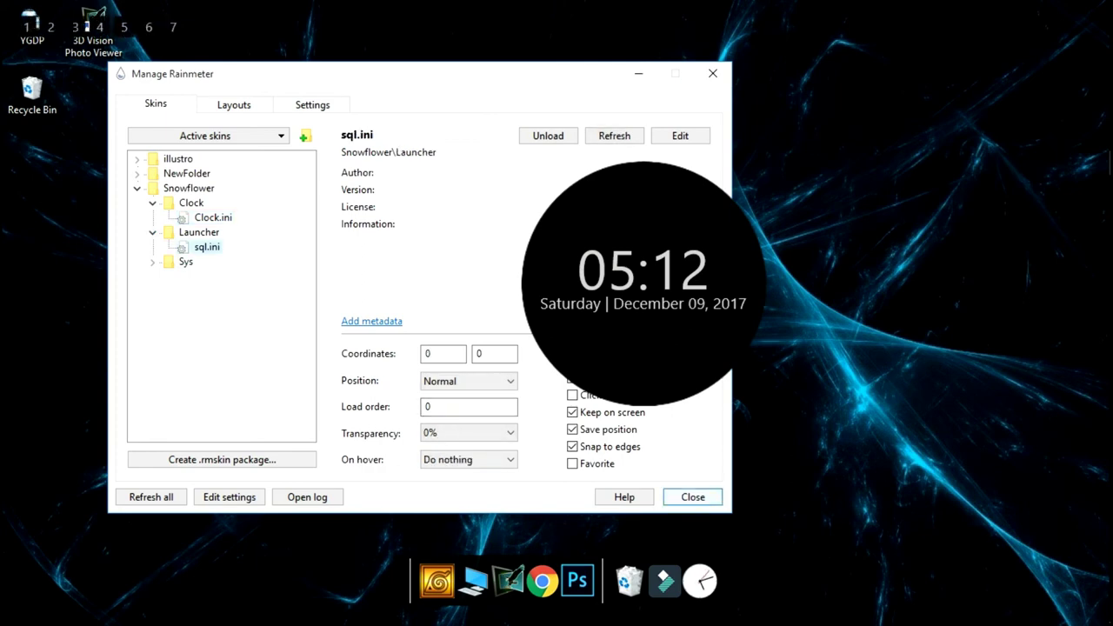
pyautogui.click(693, 497)
# Move the Snowflower clock to the horizontal centre of the desktop and close the untitled Paint window.
pyautogui.moveTo(643, 283); pyautogui.dragTo(533, 284)
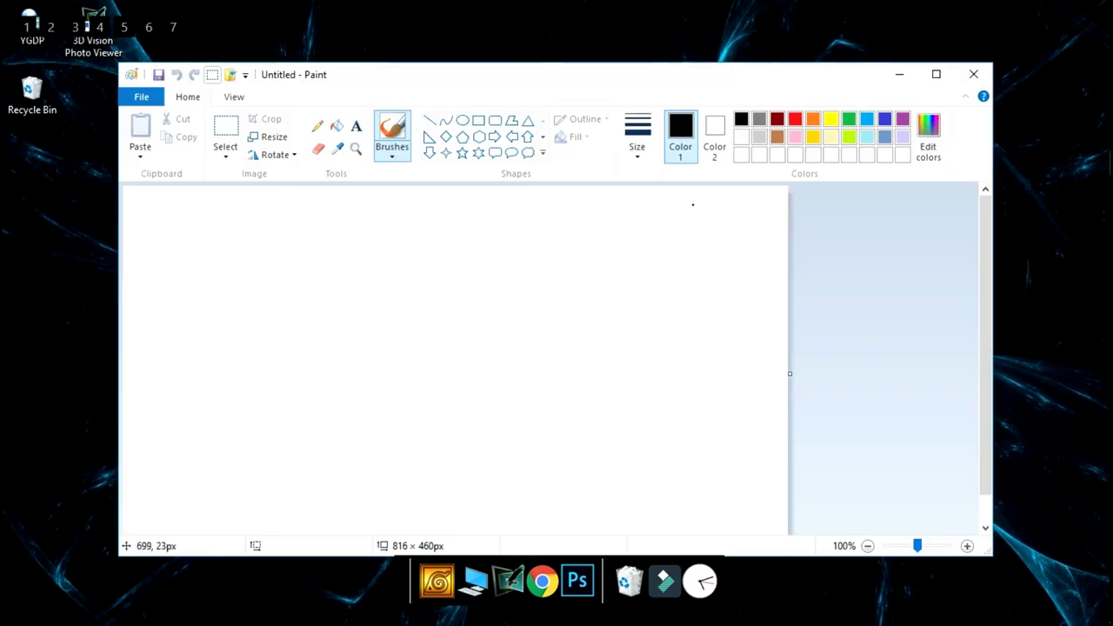
pyautogui.click(973, 74)
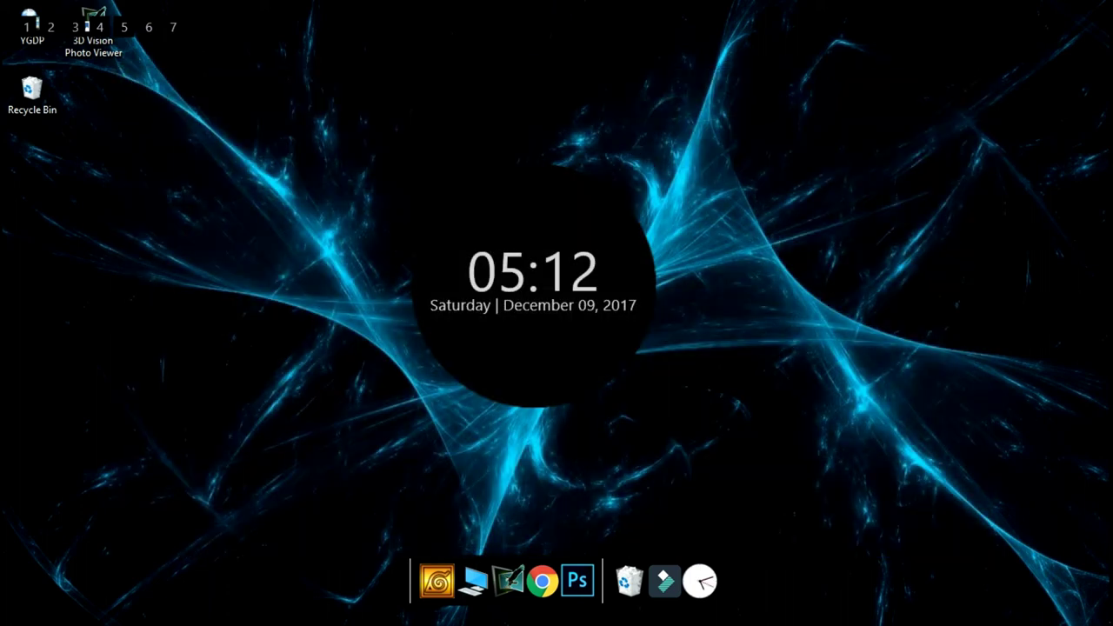